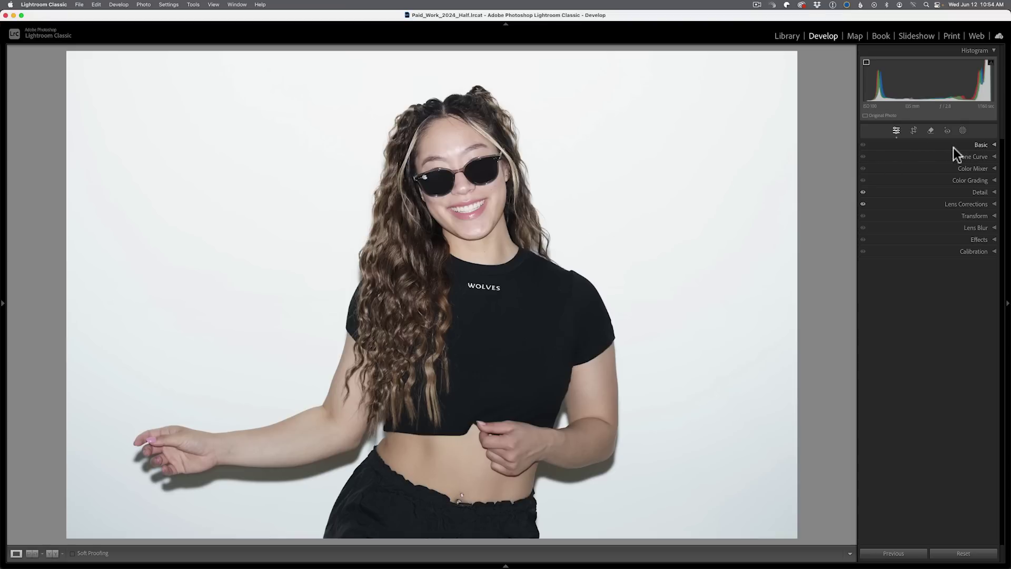
Step: Expand the Tone Curve settings and apply the Strong Contrast preset to the point curve
click(912, 191)
click(912, 192)
click(912, 204)
click(911, 204)
click(934, 155)
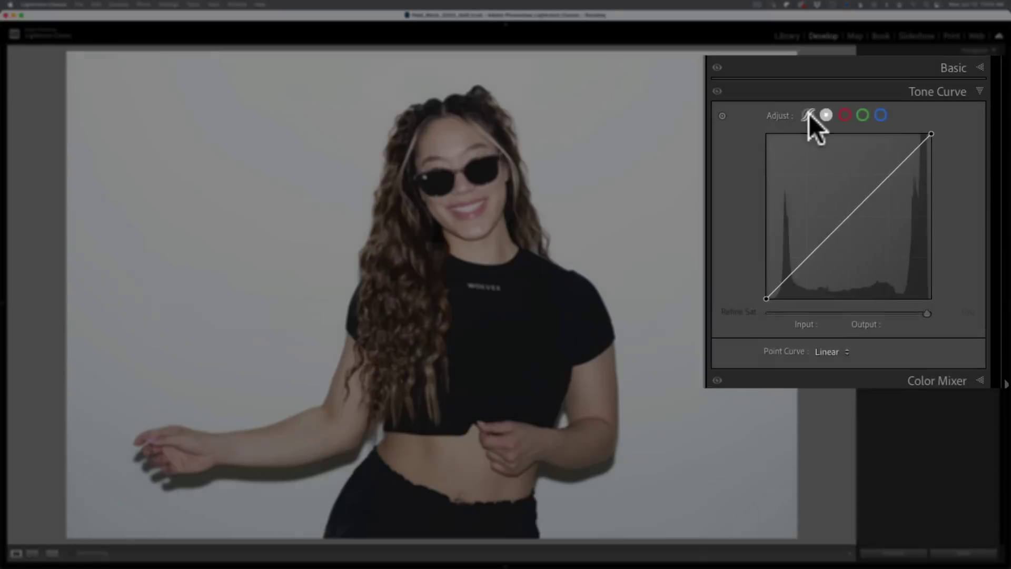
click(808, 115)
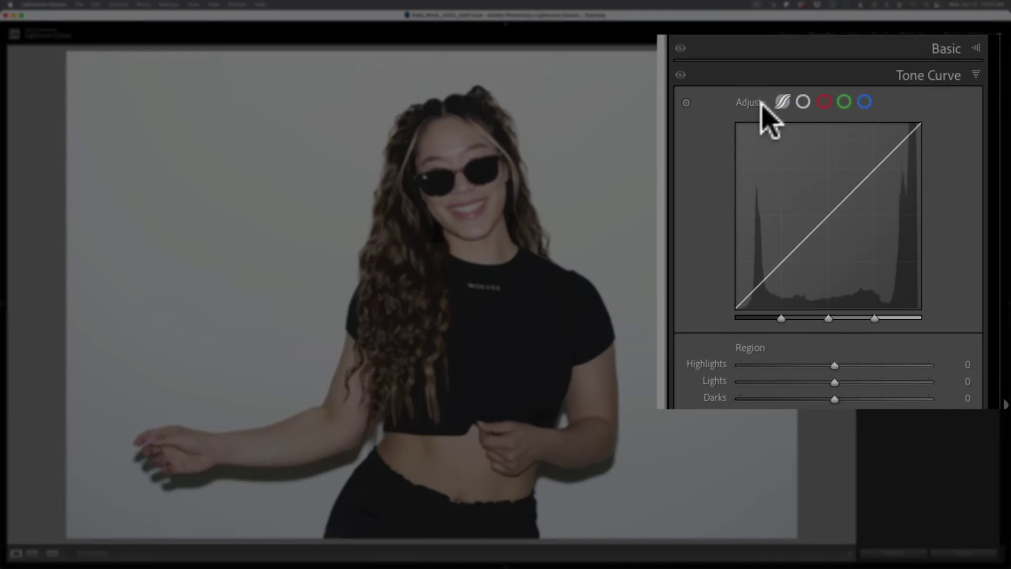
click(804, 102)
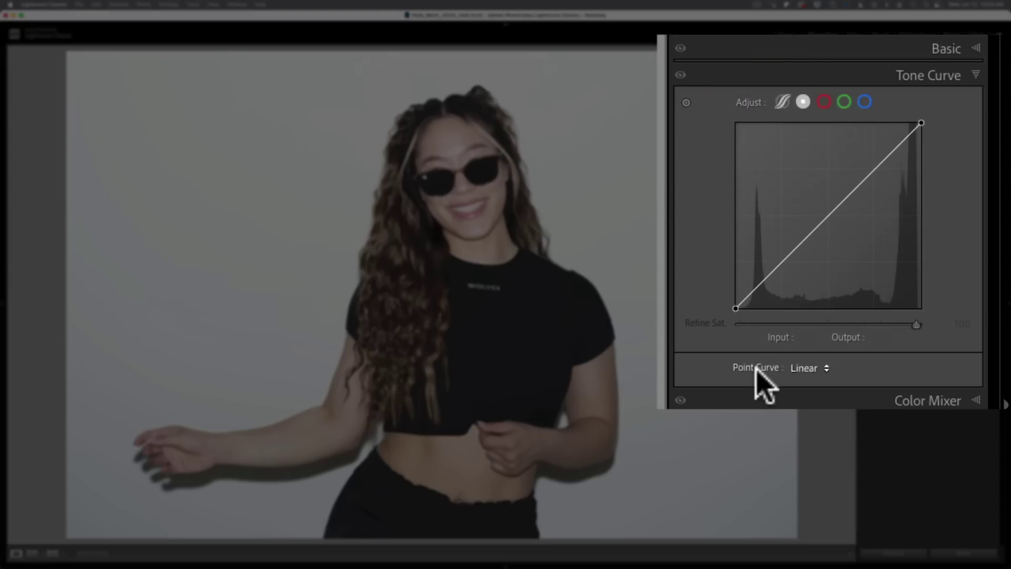
click(796, 369)
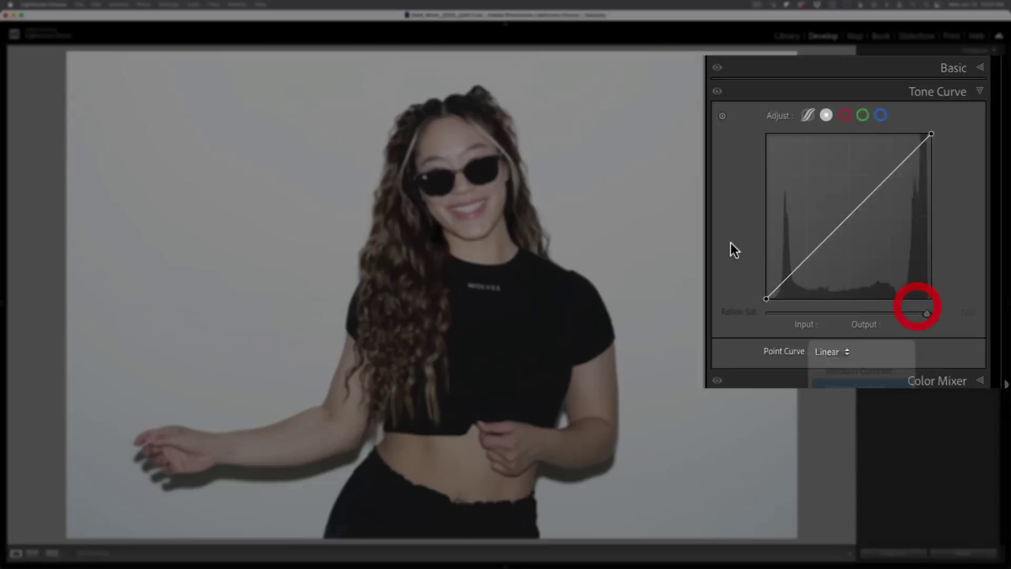
click(837, 406)
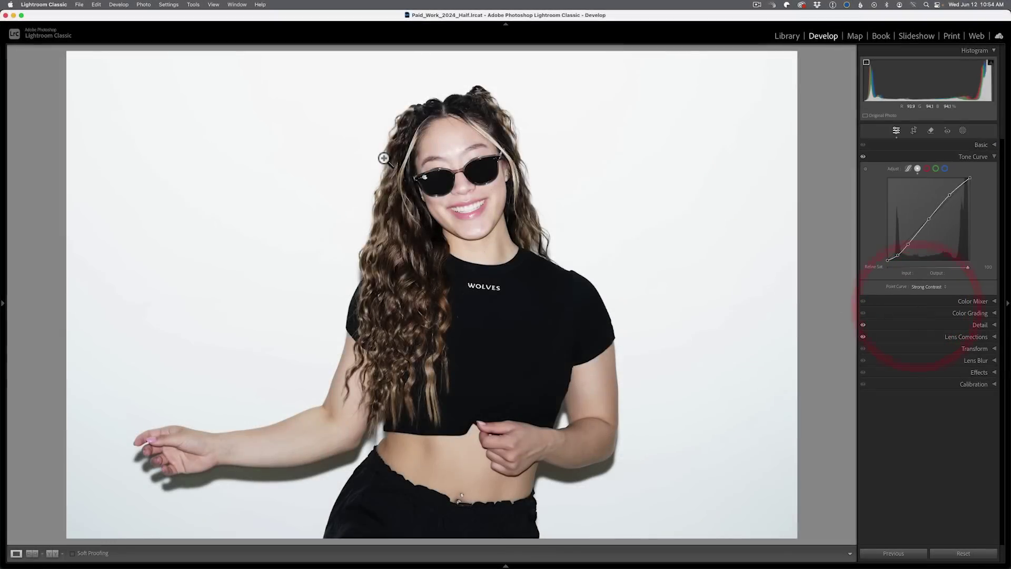
Step: Compare the woman's face and hair up close with the tone curve switched off and on
click(461, 211)
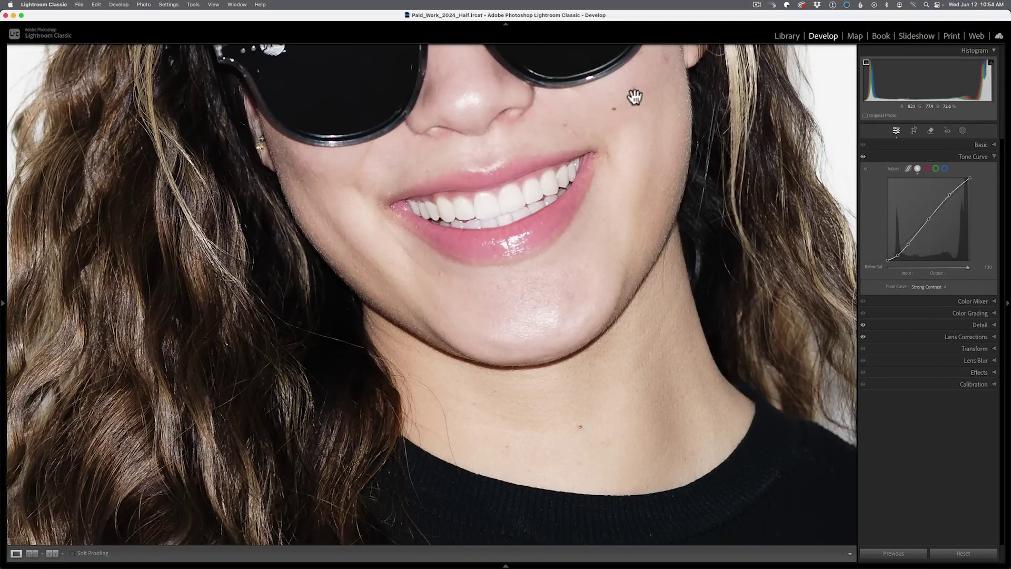
click(863, 157)
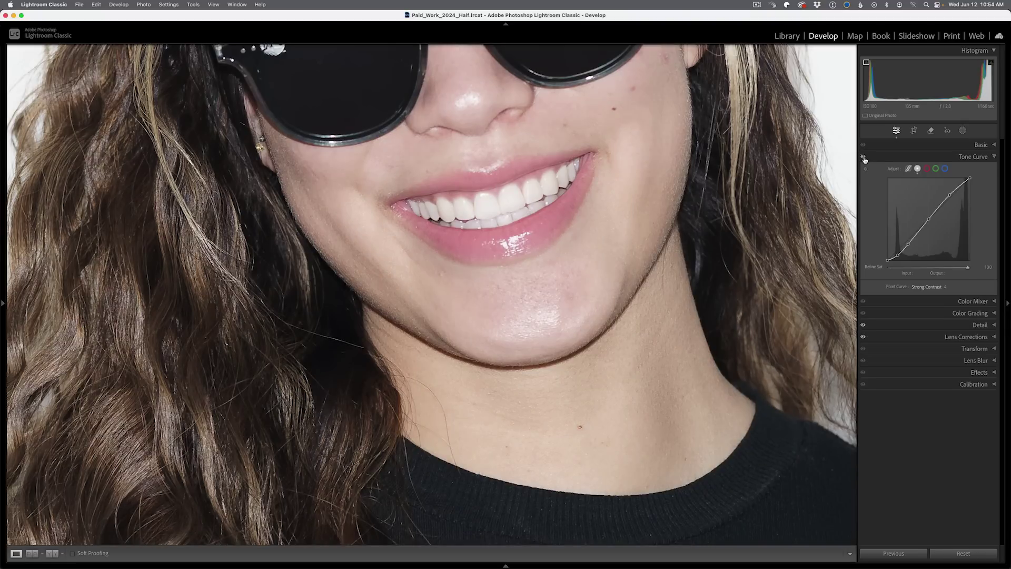
click(864, 158)
click(864, 158)
click(864, 158)
click(864, 158)
click(864, 157)
click(864, 158)
click(864, 158)
click(864, 157)
click(864, 157)
click(864, 158)
click(864, 157)
click(864, 157)
click(864, 158)
click(864, 157)
click(864, 157)
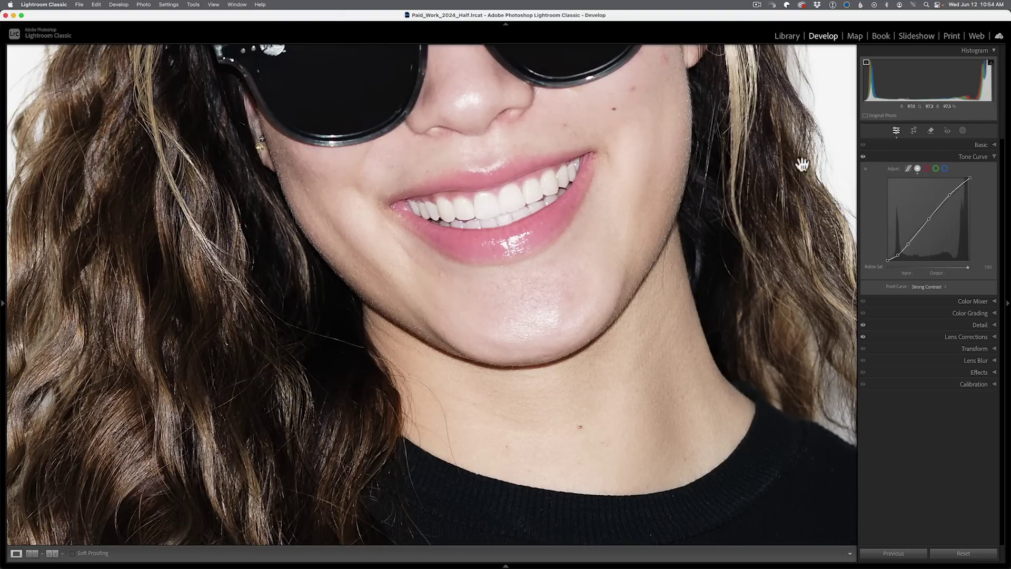
click(772, 164)
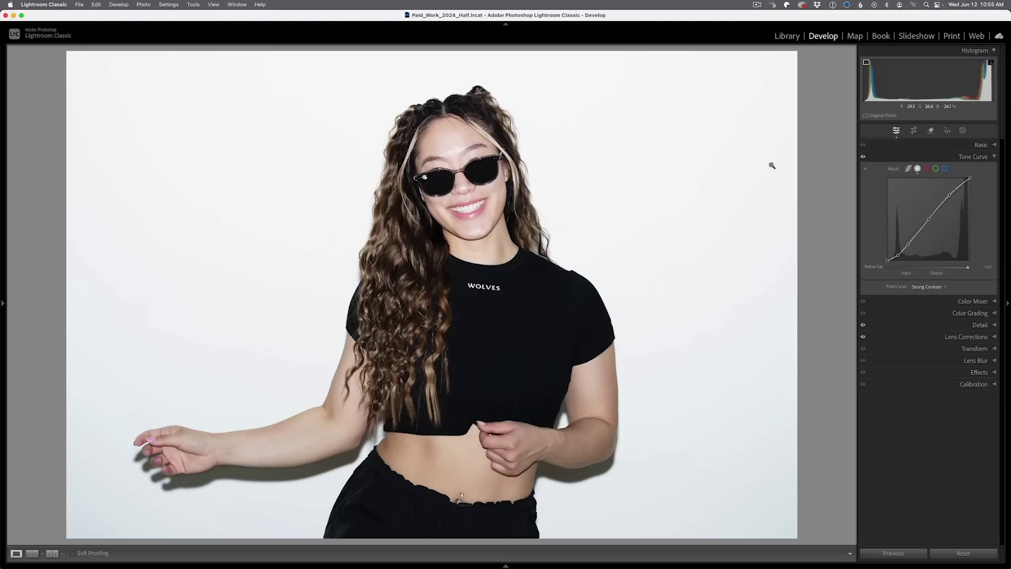
Step: Switch to Capture One and compare the RGB and Luma versions of the curve
key(super+Tab)
key(super+Tab)
key(super+Tab)
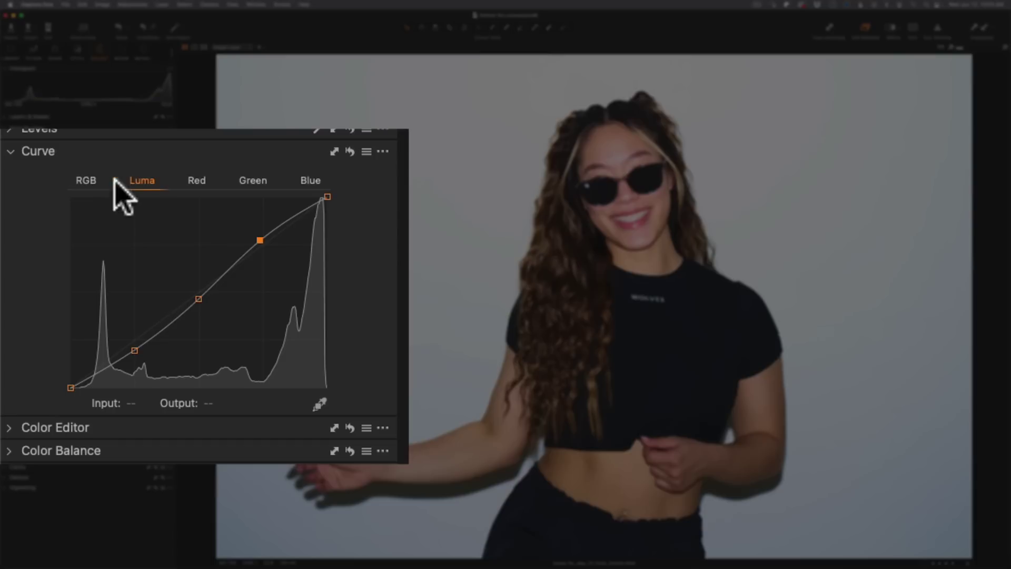
click(140, 179)
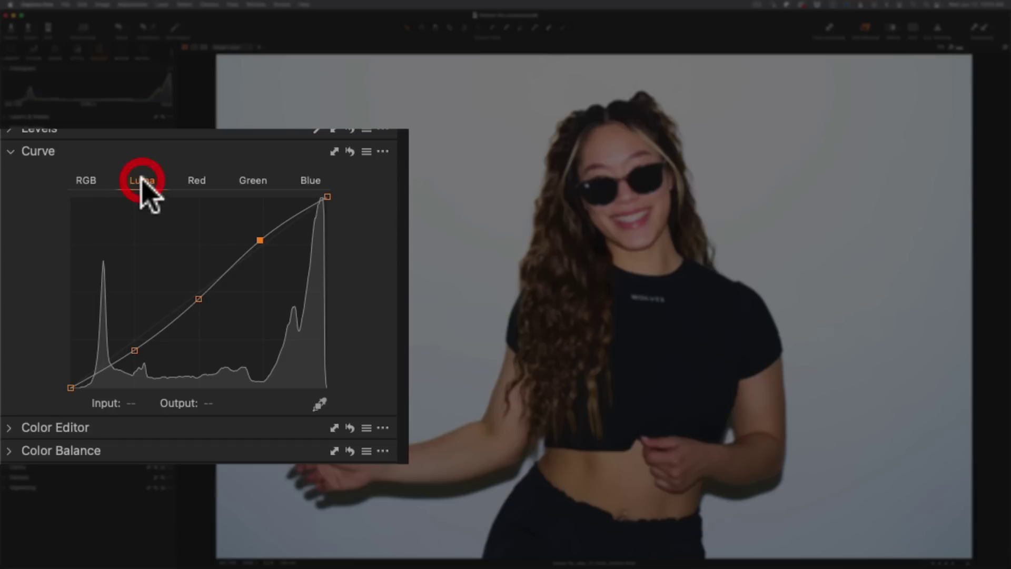
click(95, 180)
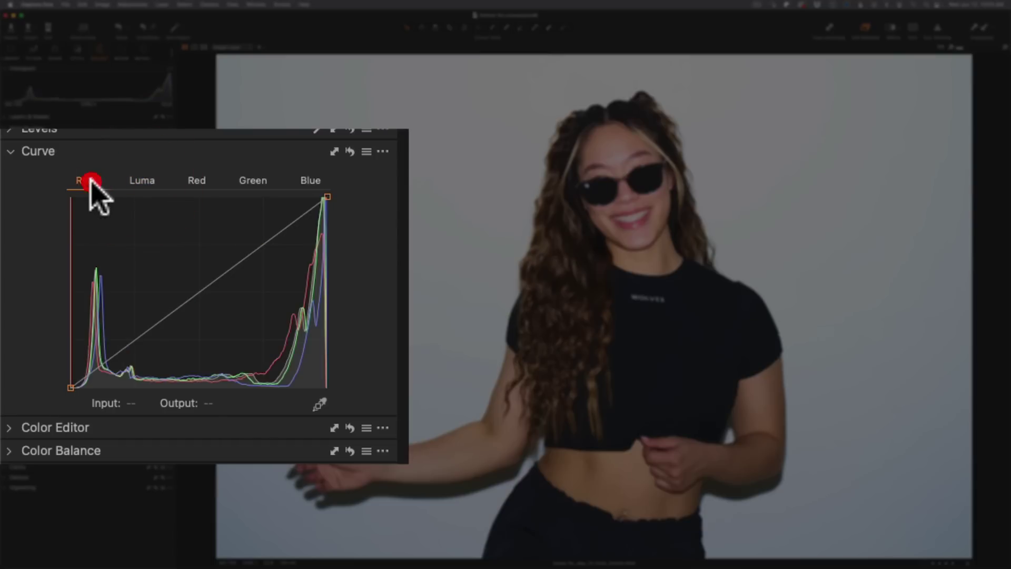
click(141, 180)
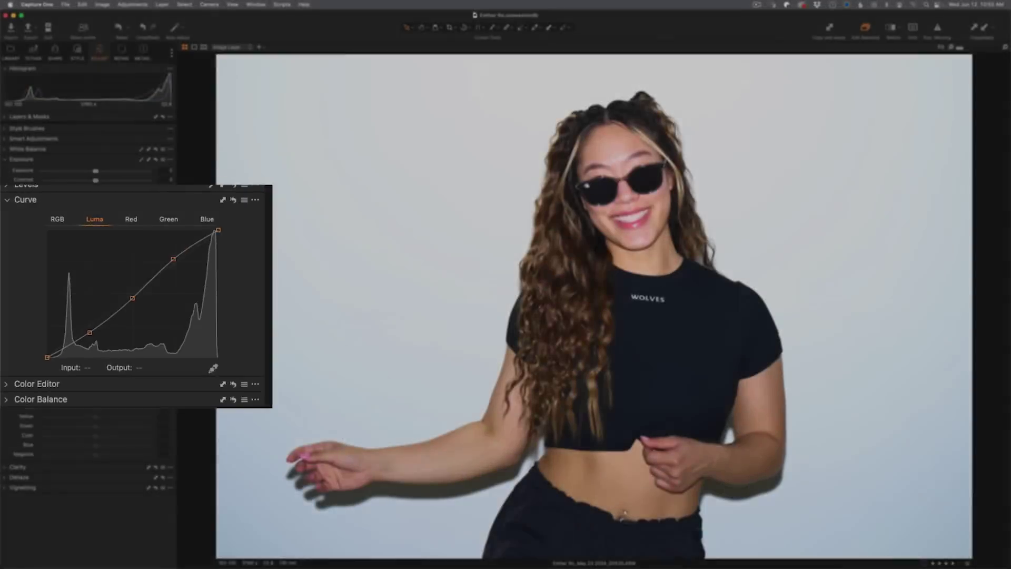
click(27, 200)
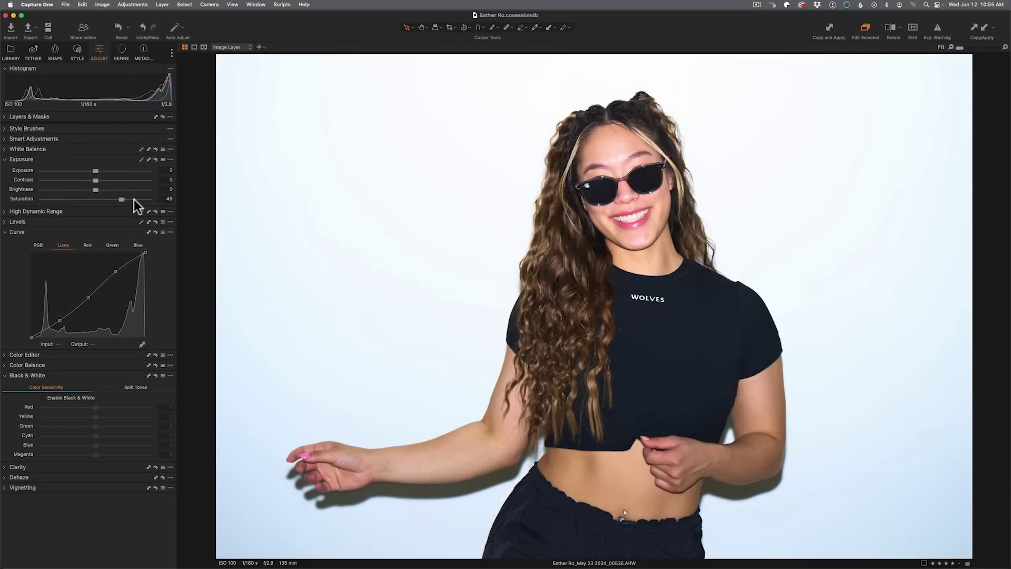
Step: Reset the saturation to 0 and reset the Luma curve to a straight line
double_click(121, 199)
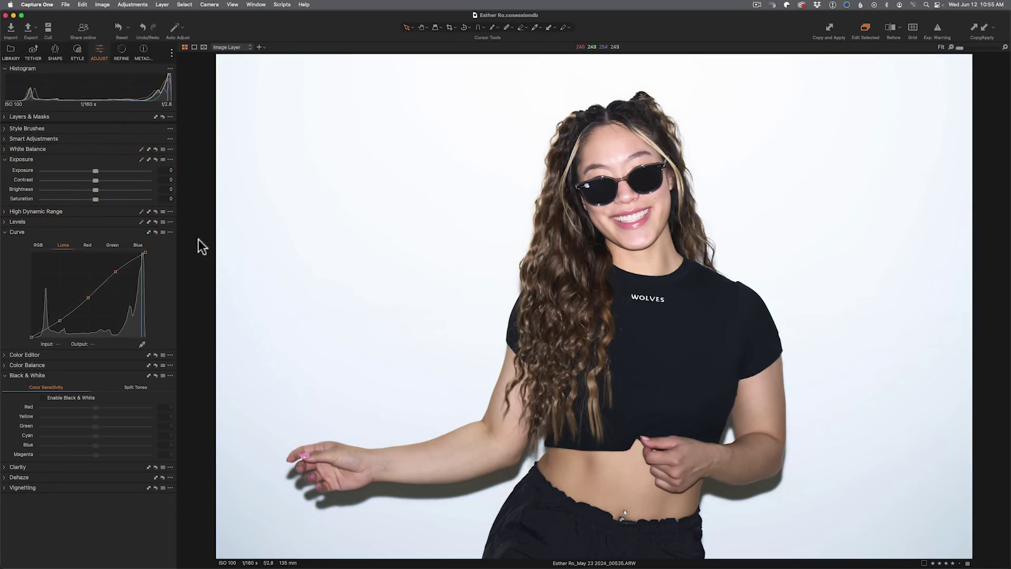
click(156, 232)
click(157, 232)
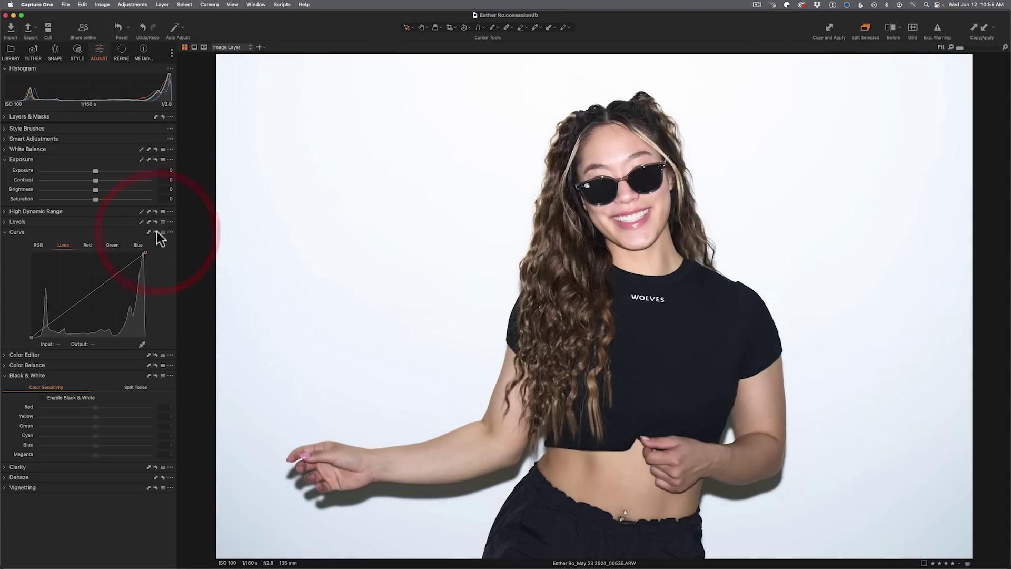
click(157, 232)
Step: Switch to Photoshop and inspect the blend modes of the Global Contrast and Global Saturation layers
key(super+Tab)
key(super+Tab)
key(super+Tab)
key(super+Tab)
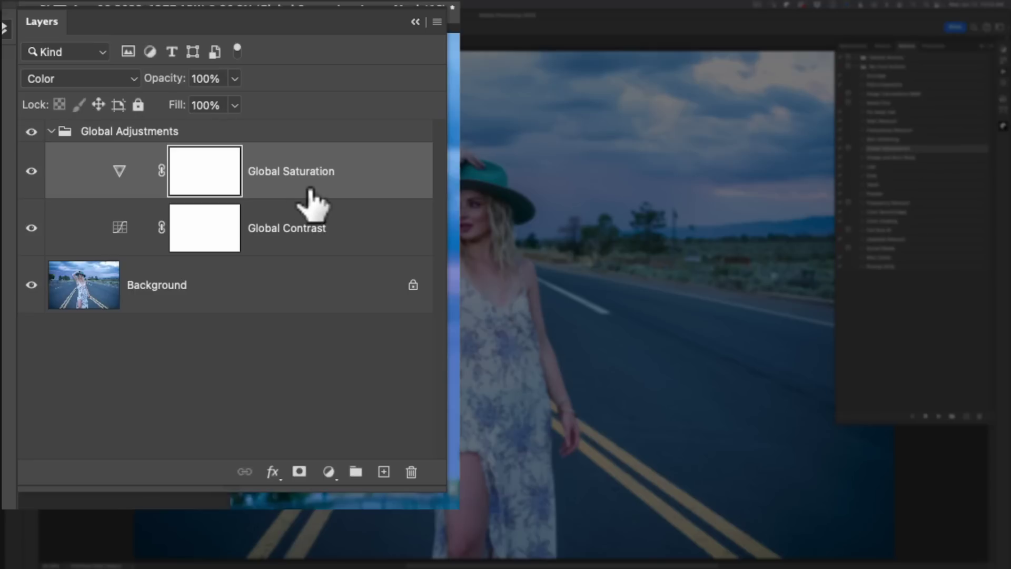
click(218, 164)
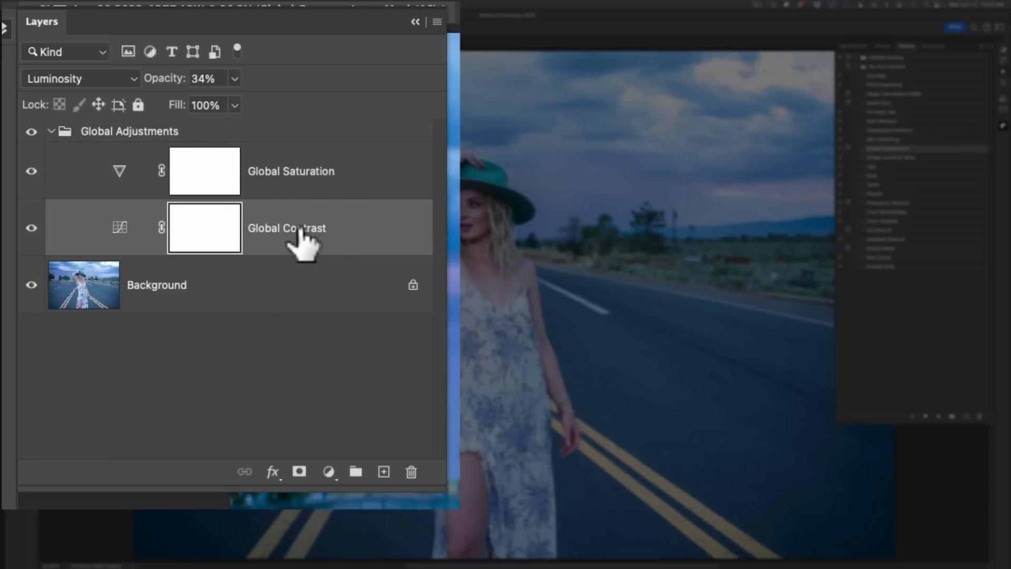
click(88, 79)
click(90, 80)
click(364, 166)
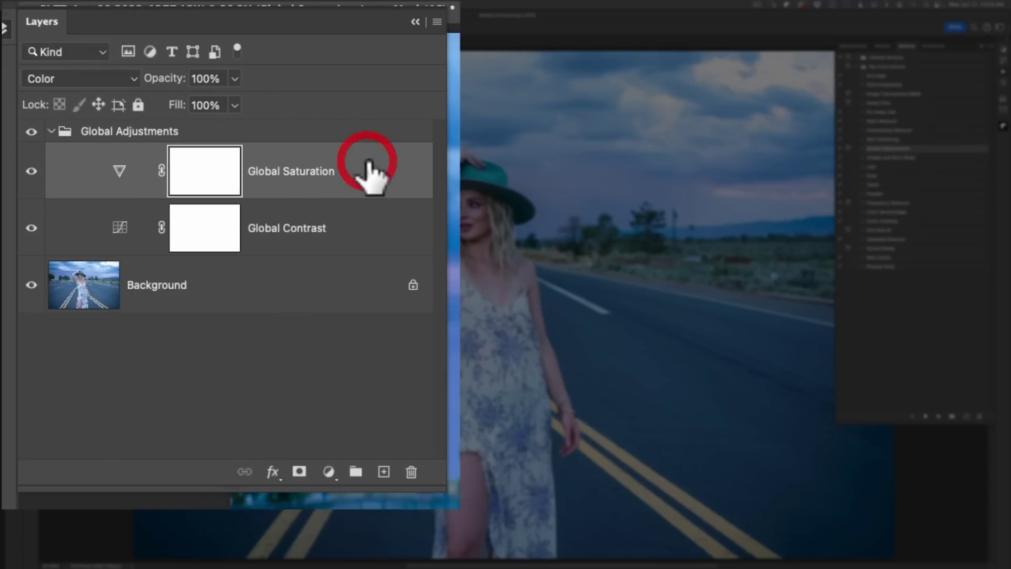
click(86, 80)
click(86, 81)
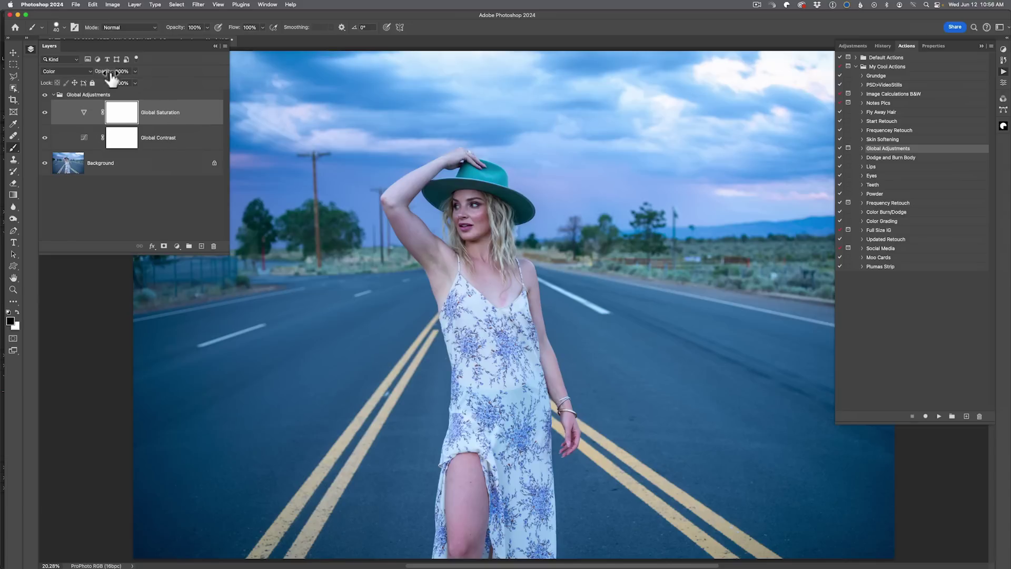
Step: Adjust the opacity of the Global Saturation and Global Contrast layers
drag(108, 72, 91, 76)
click(184, 139)
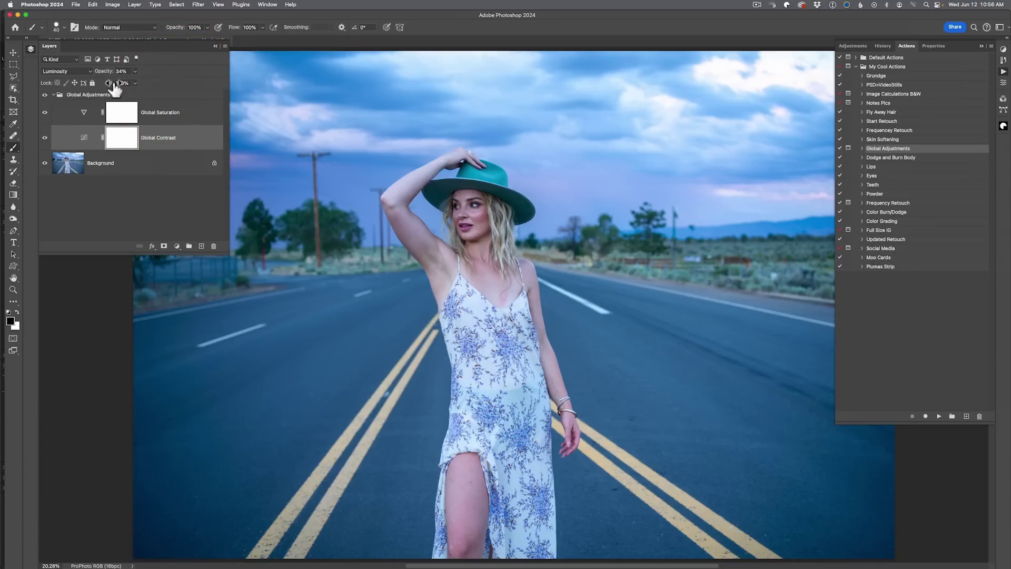
drag(104, 76, 118, 73)
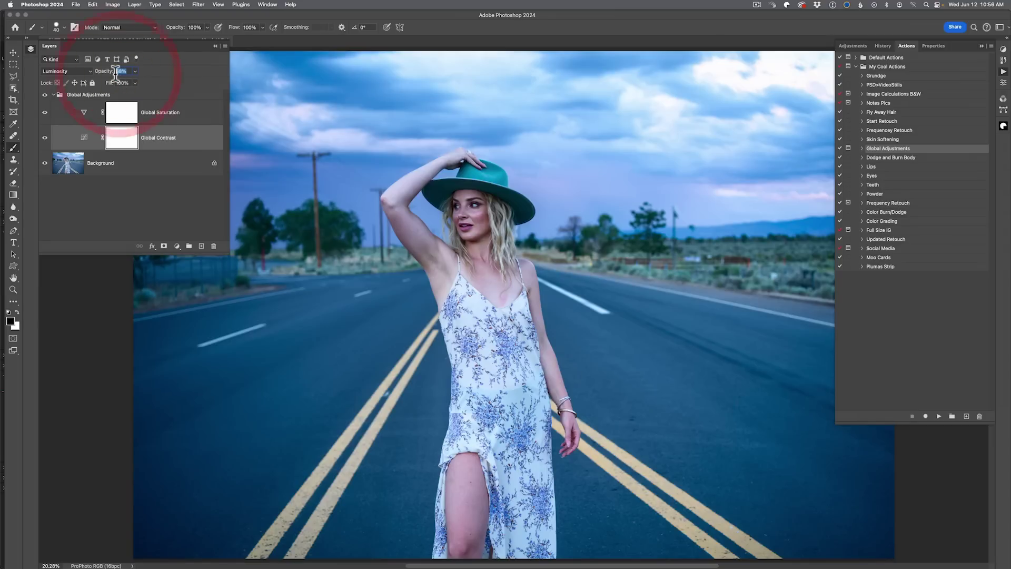
click(115, 73)
Step: Switch to Lightroom Classic and compare Refine Saturation at 0 and 100 on the woman's face
key(super+Tab)
key(super+Tab)
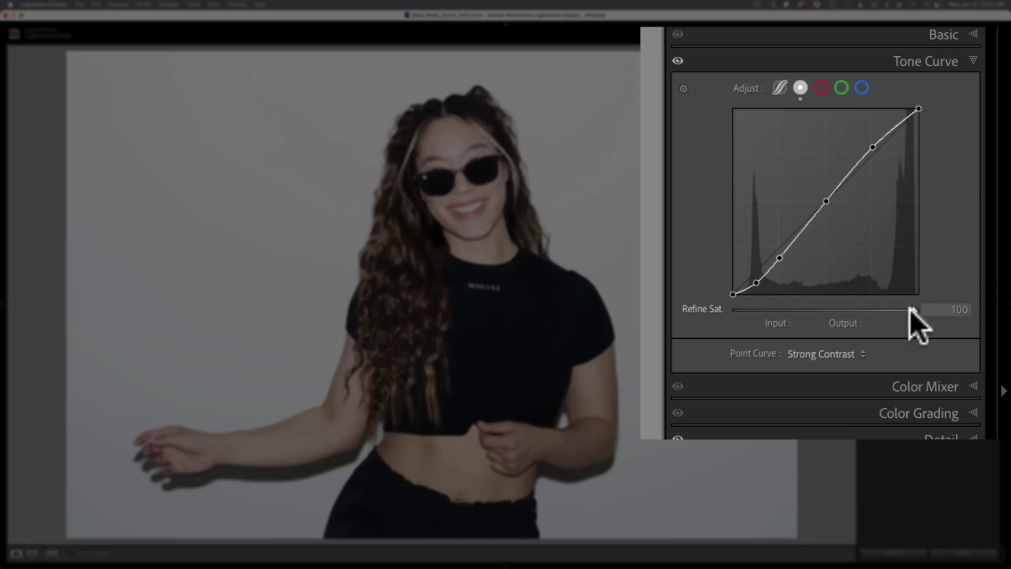
drag(912, 310, 704, 315)
click(477, 210)
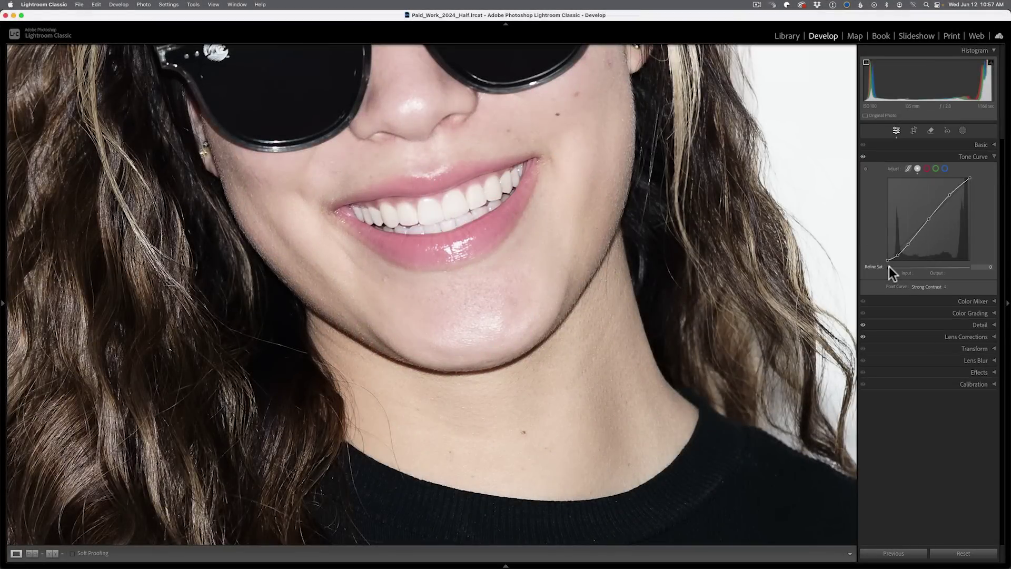
drag(890, 267, 982, 282)
drag(889, 267, 989, 269)
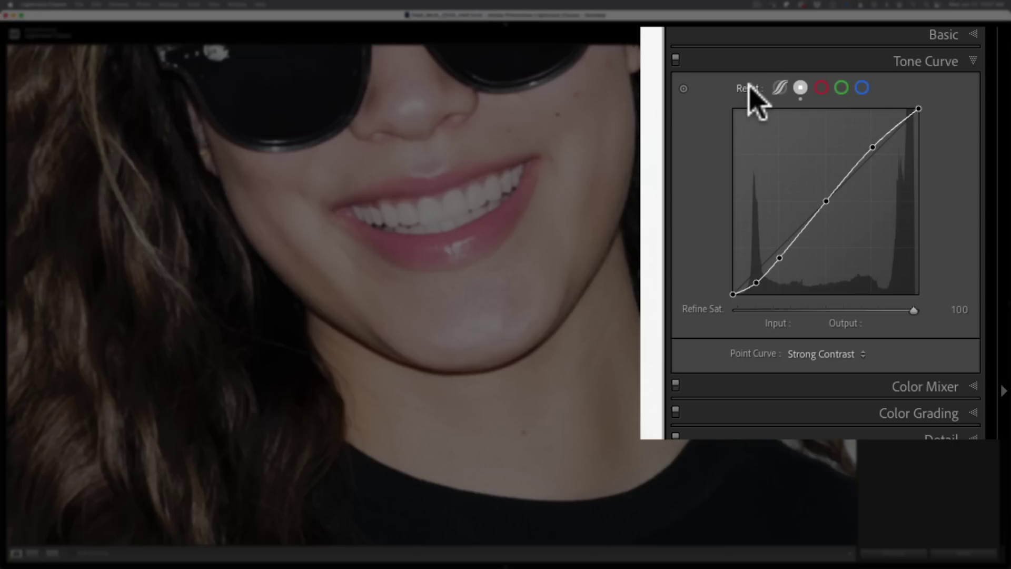
Step: Replace the preset curve with an S-curve through about 67/49, 131/134 and 189/201, and lower Refine Saturation
click(751, 90)
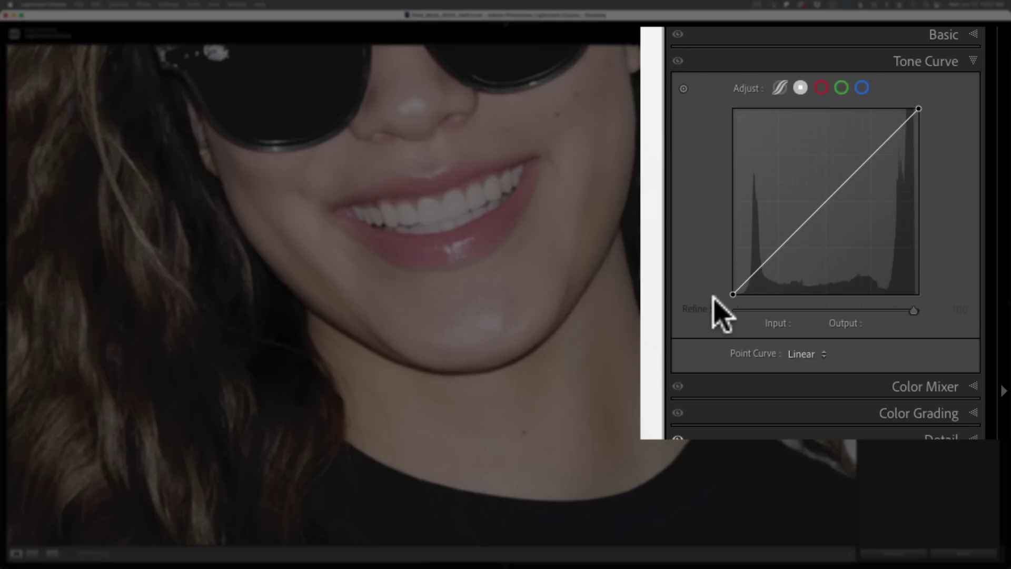
drag(781, 246, 782, 261)
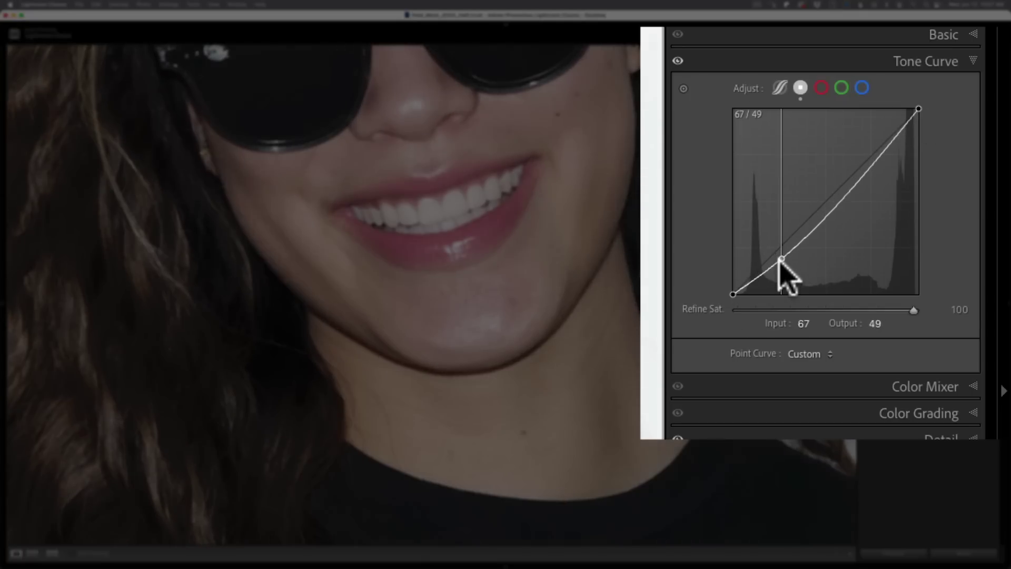
click(829, 199)
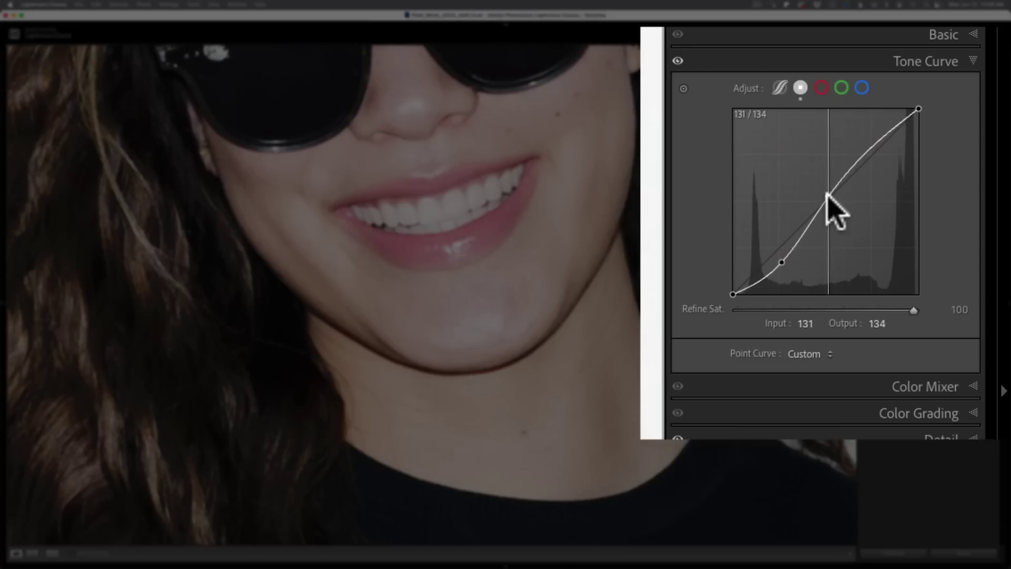
click(871, 148)
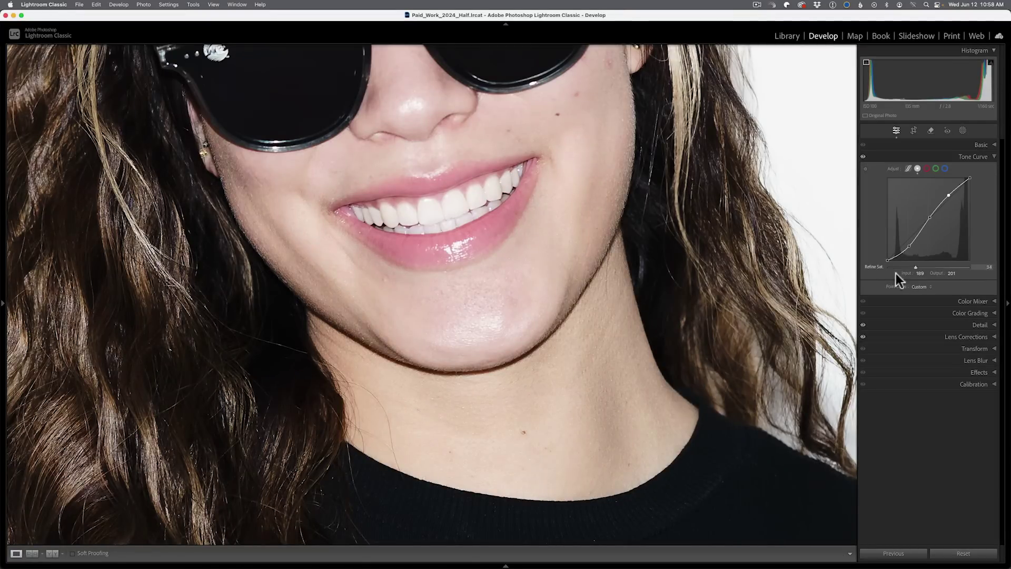
drag(968, 267, 860, 274)
Step: Raise the photo's Saturation to +24 and Vibrance to +30 in the Basic adjustments
click(975, 143)
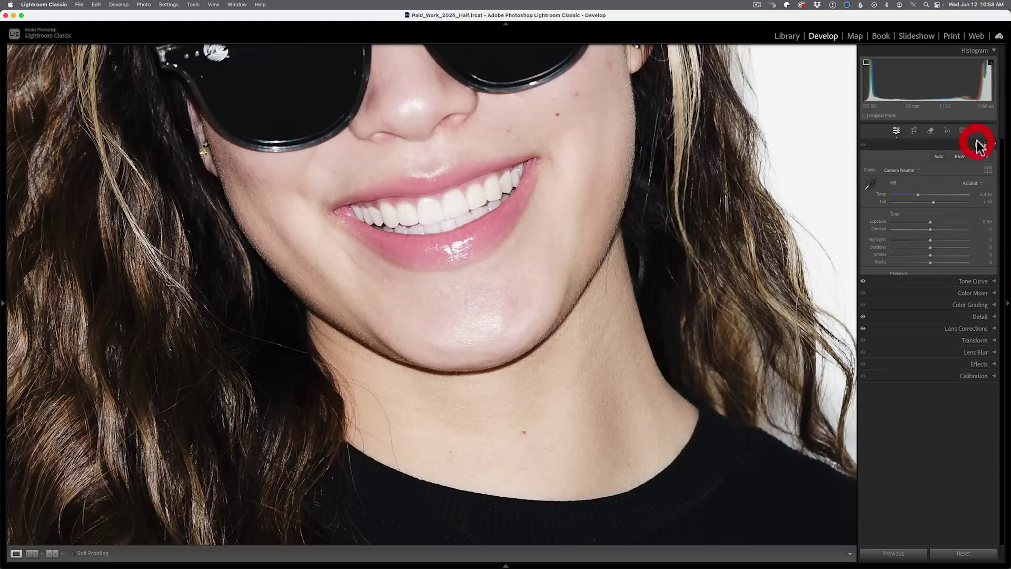
click(630, 211)
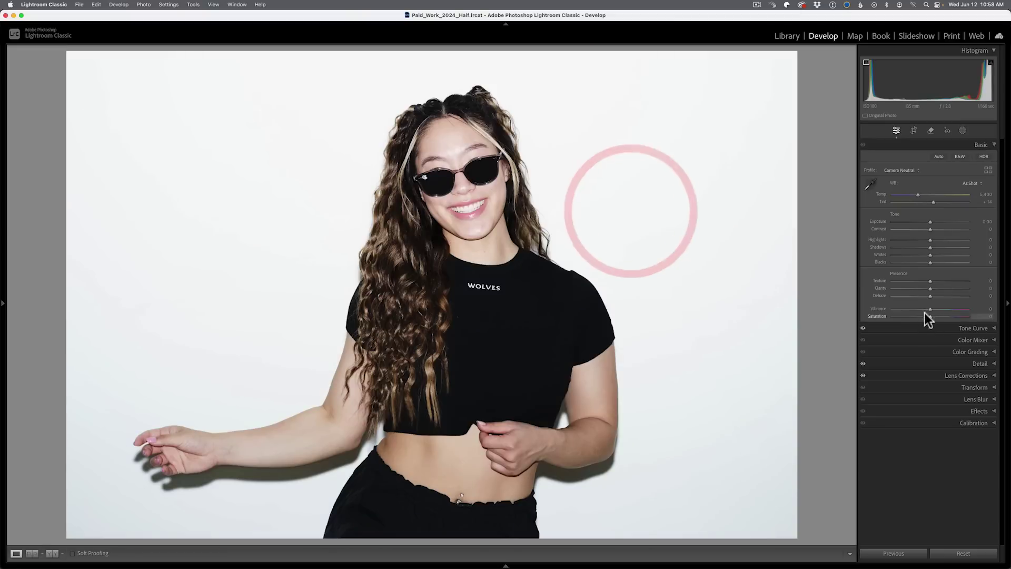
drag(937, 317, 942, 308)
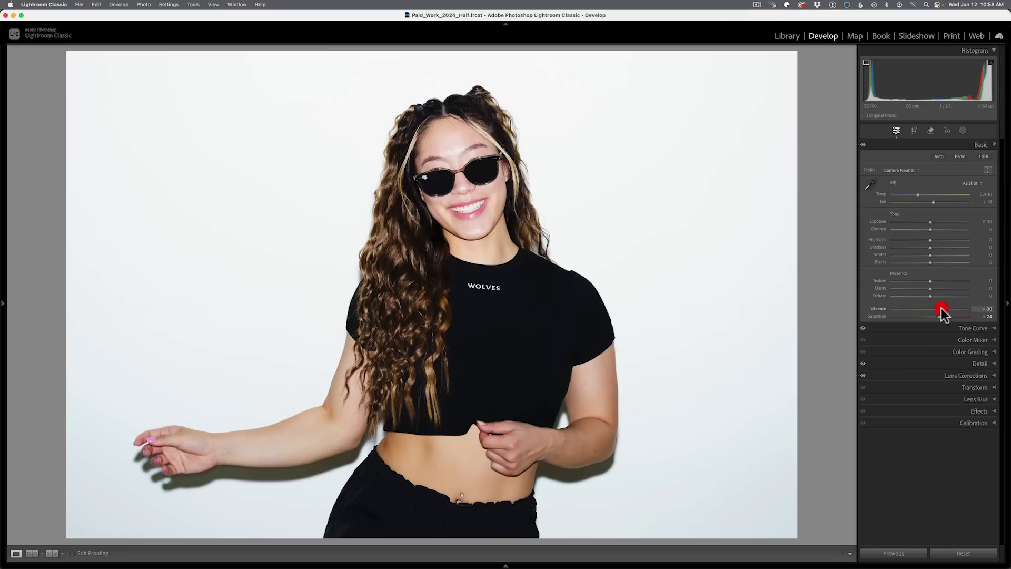
Step: Check the full portrait before and after the custom tone curve
click(863, 328)
click(863, 328)
click(863, 328)
click(863, 329)
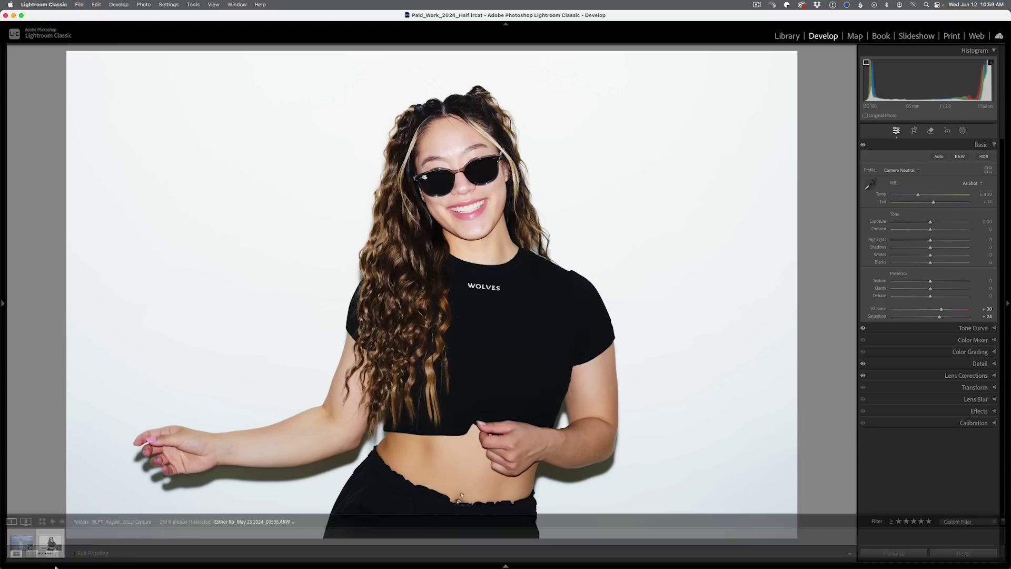
Step: Open the photo of the woman in the green hat on the road and collapse the Basic adjustments
click(21, 542)
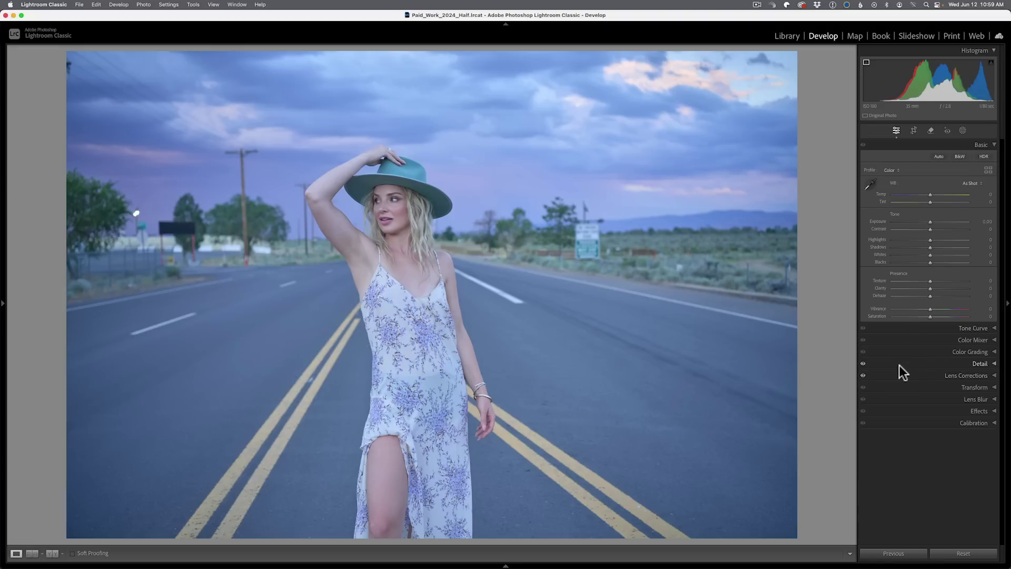
click(985, 145)
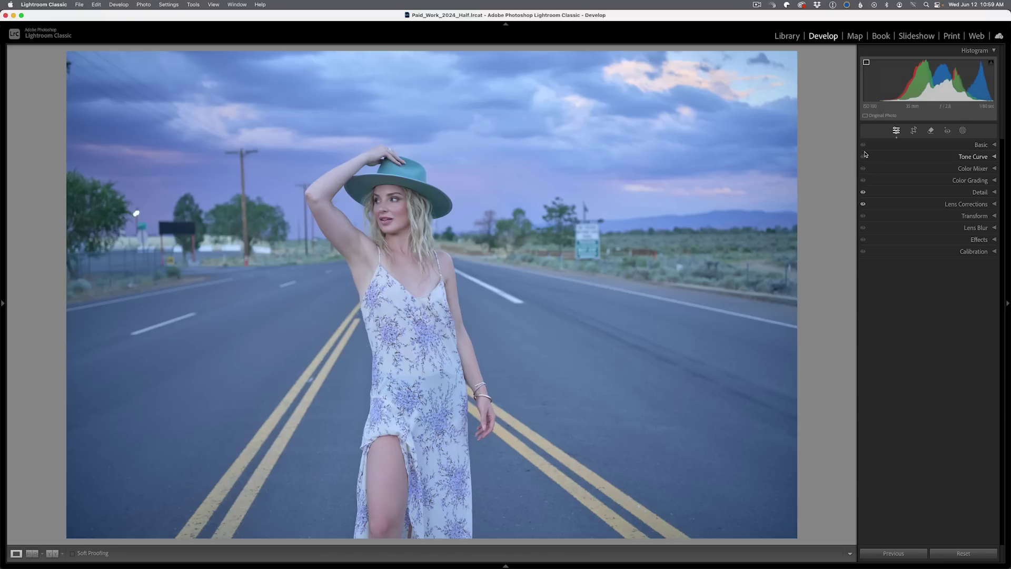
Step: Try an S-shaped contrast curve with its upper point at 183/207 in the Tone Curve, and reset it to linear
click(970, 157)
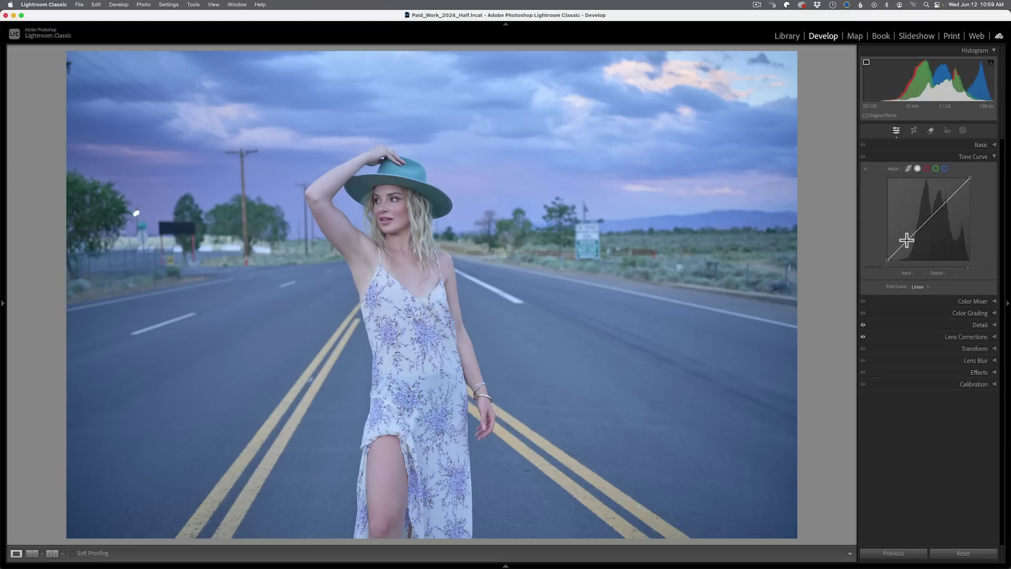
drag(906, 241, 946, 193)
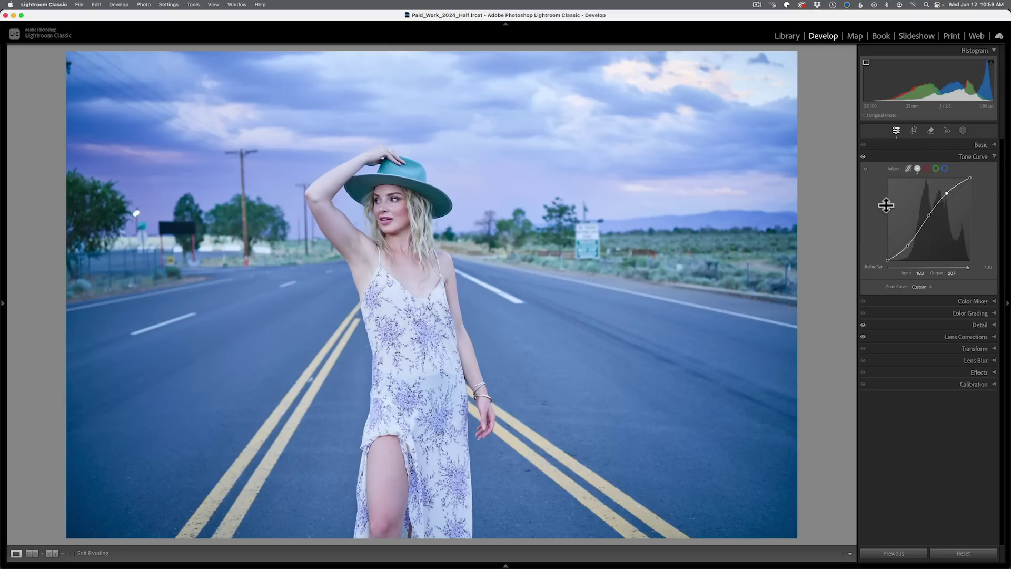
click(864, 156)
click(863, 156)
key(alt)
alt+click(893, 170)
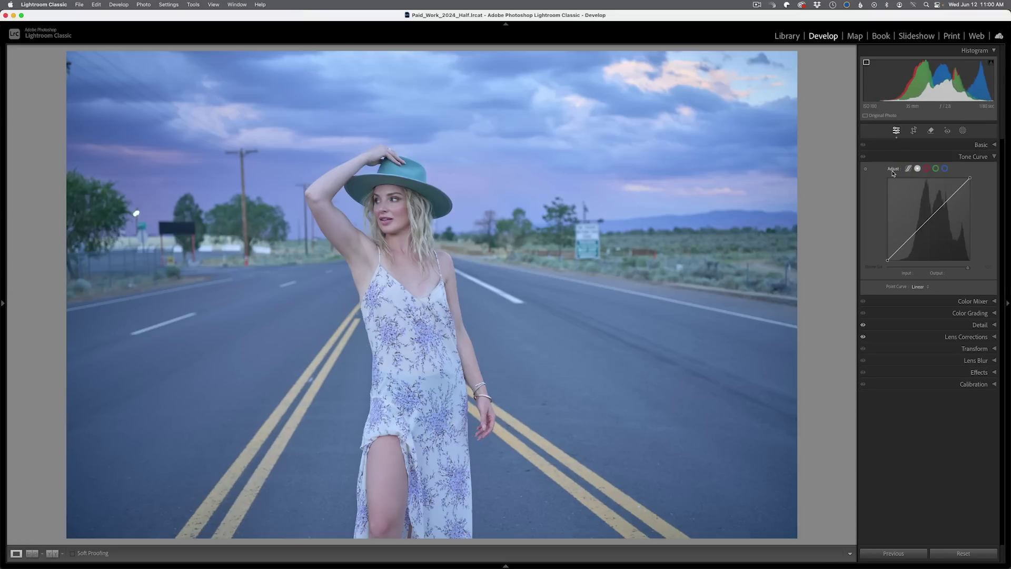
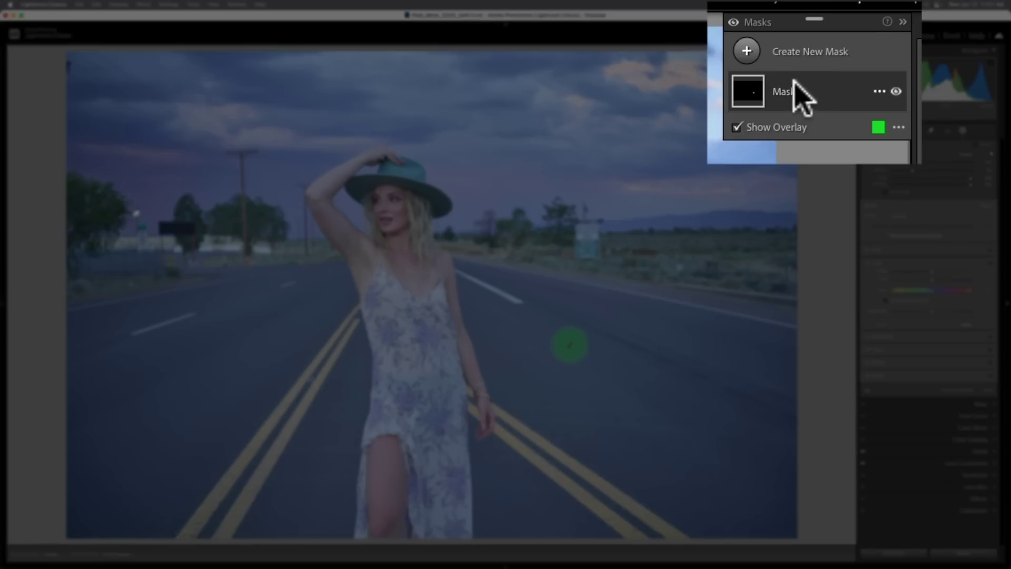
Step: Rename the brush mask as Contrast
double_click(789, 94)
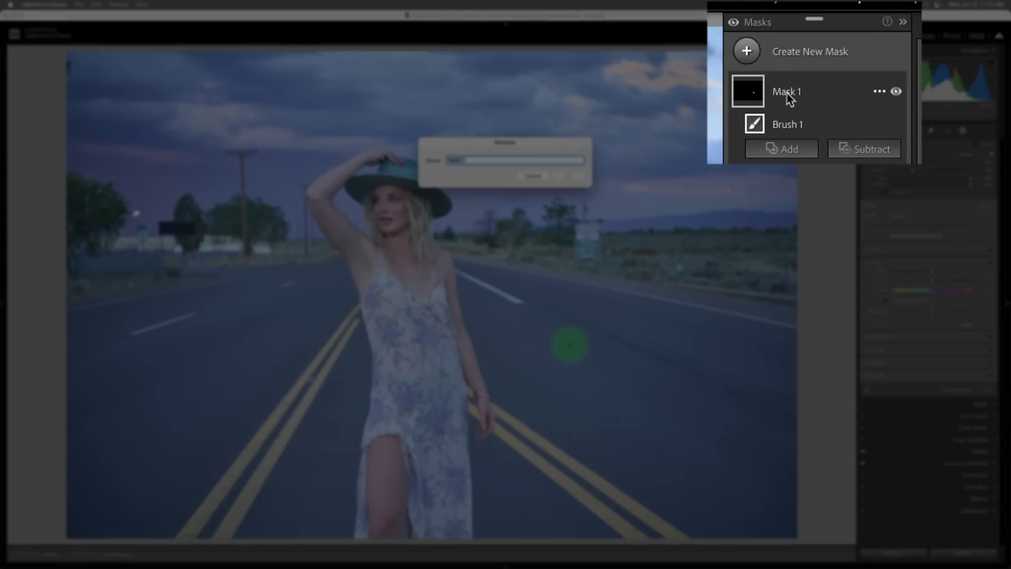
text(Cont)
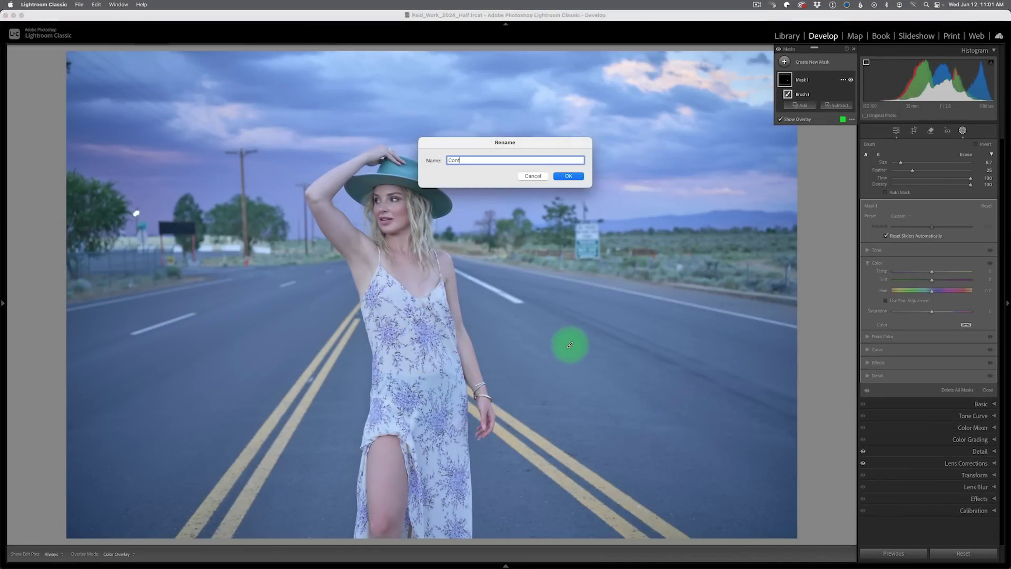
text(rast)
key(Return)
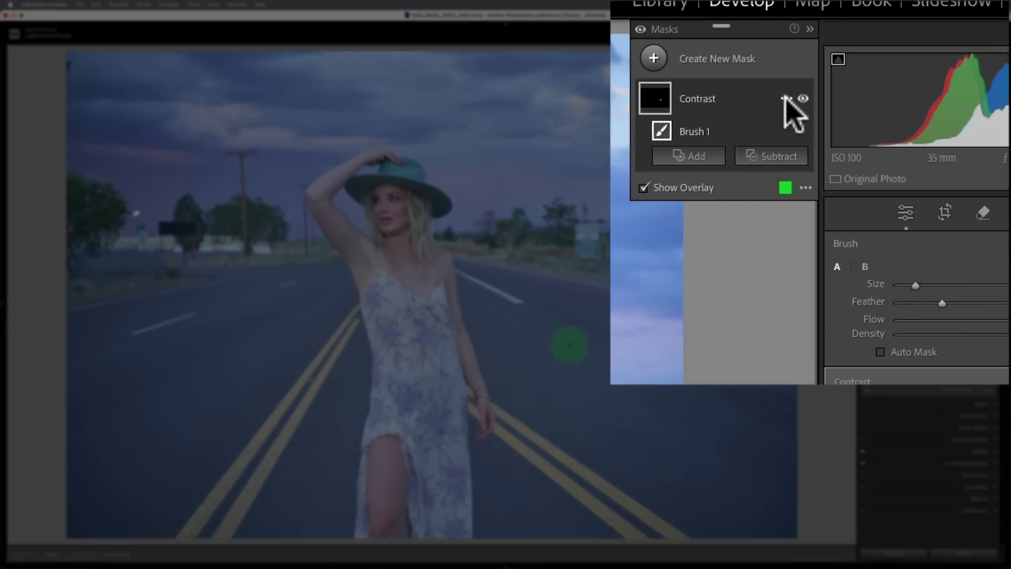
Step: Invert the Contrast mask and check its overlay with the edit pin hidden and shown
click(788, 98)
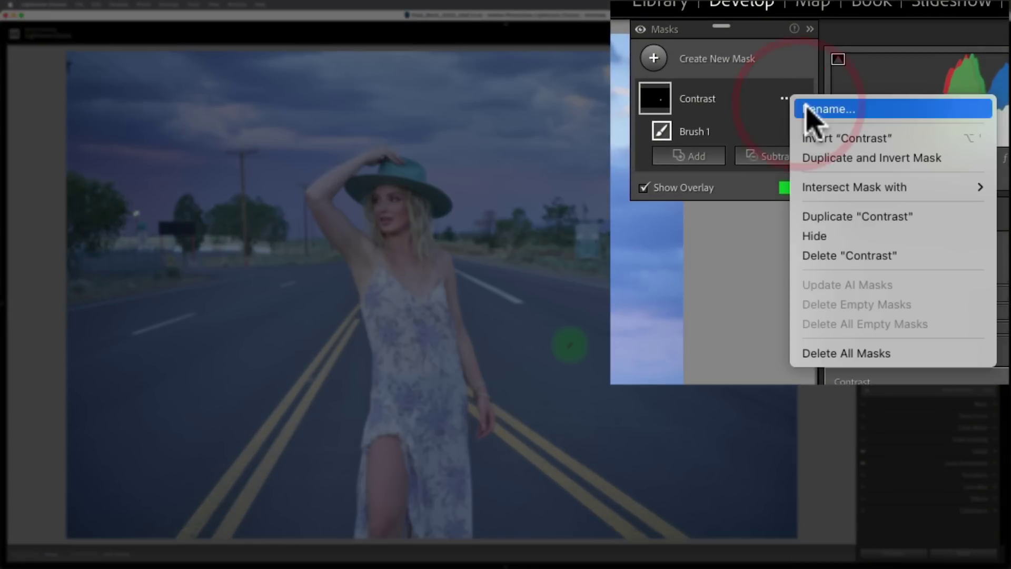
click(808, 138)
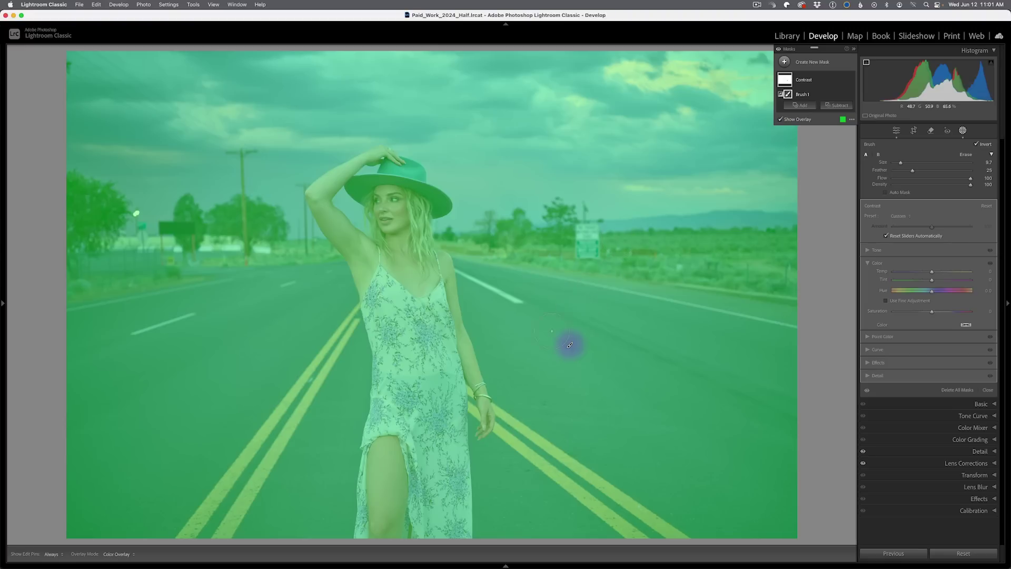
key(h)
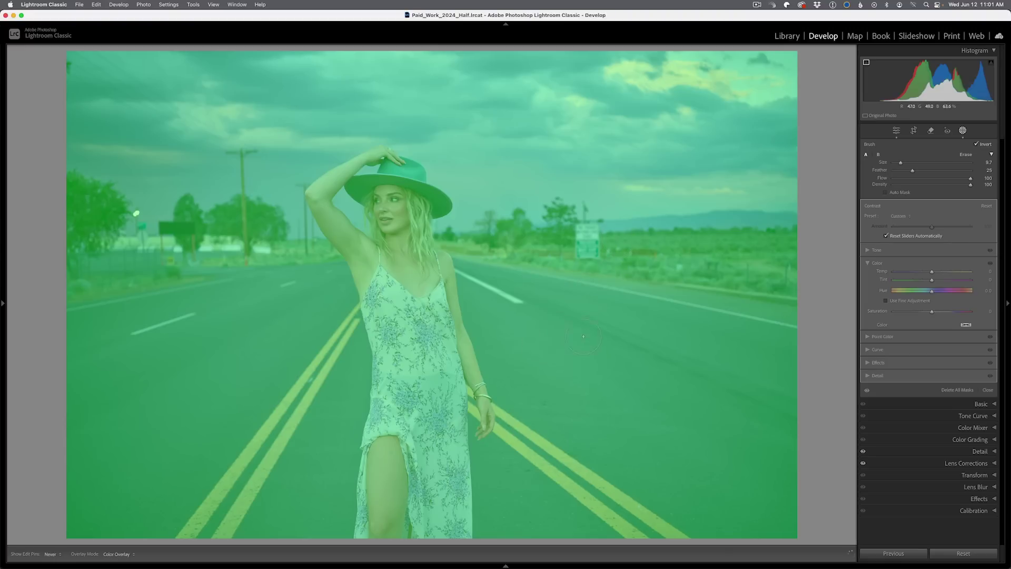
key(h)
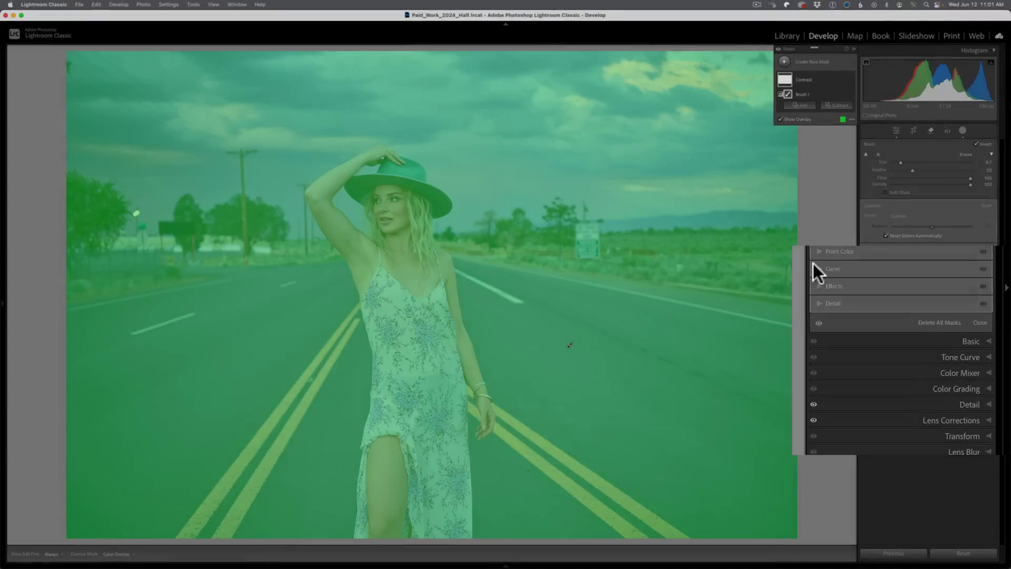
Step: Shape the Contrast mask's curve into an S through 64/37, 130/138 and 188/212, and set its Refine Saturation to 0
click(870, 285)
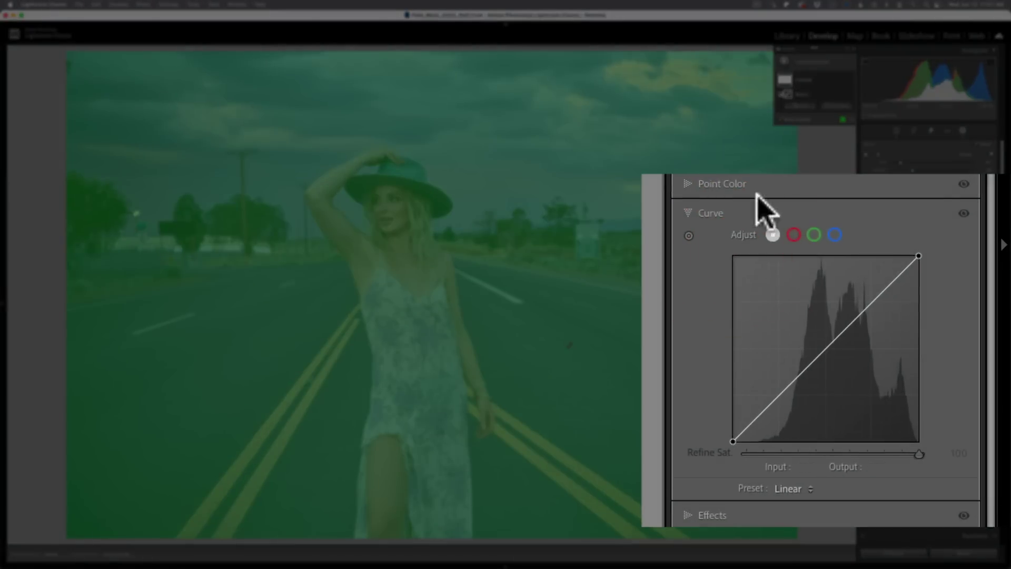
click(775, 395)
drag(775, 395, 779, 422)
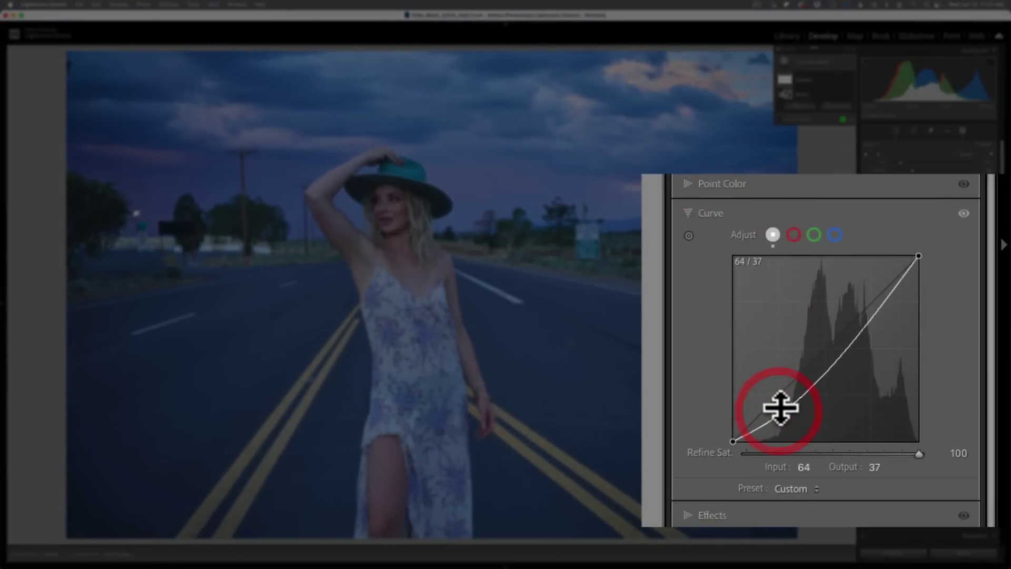
click(827, 341)
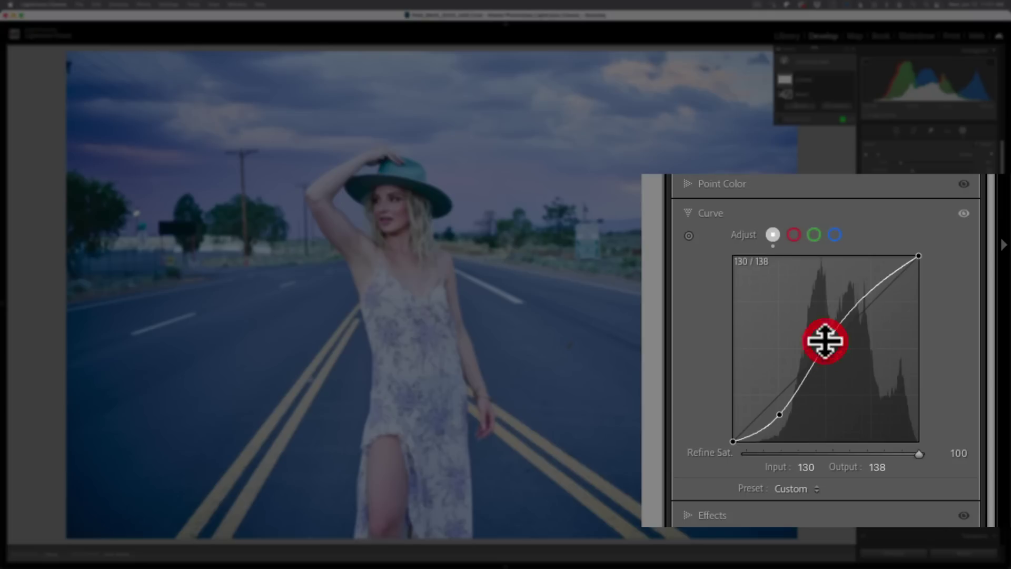
click(870, 286)
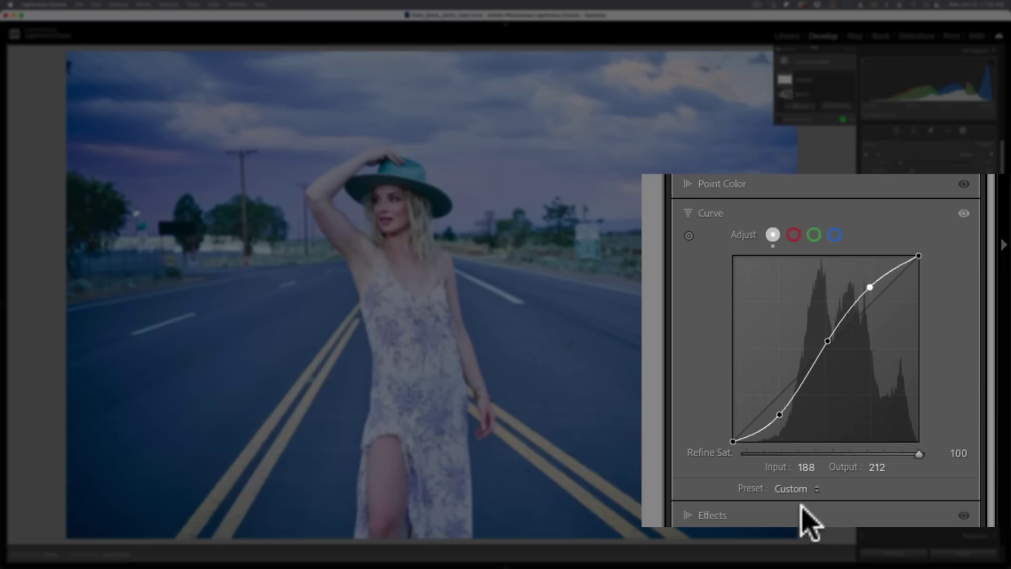
double_click(919, 454)
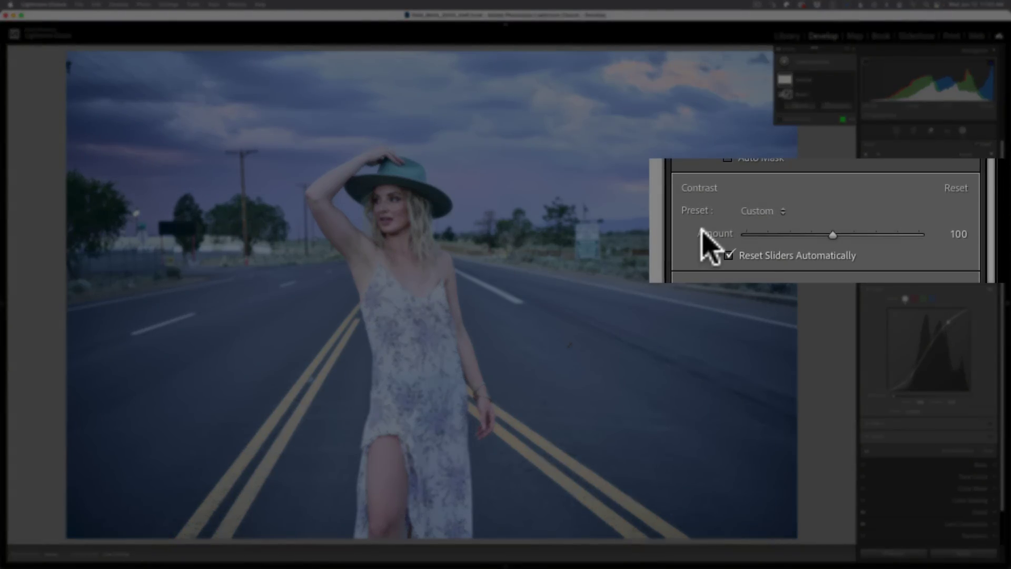
Step: Try the Contrast mask's Amount at 136 and reduce it to 61
click(696, 243)
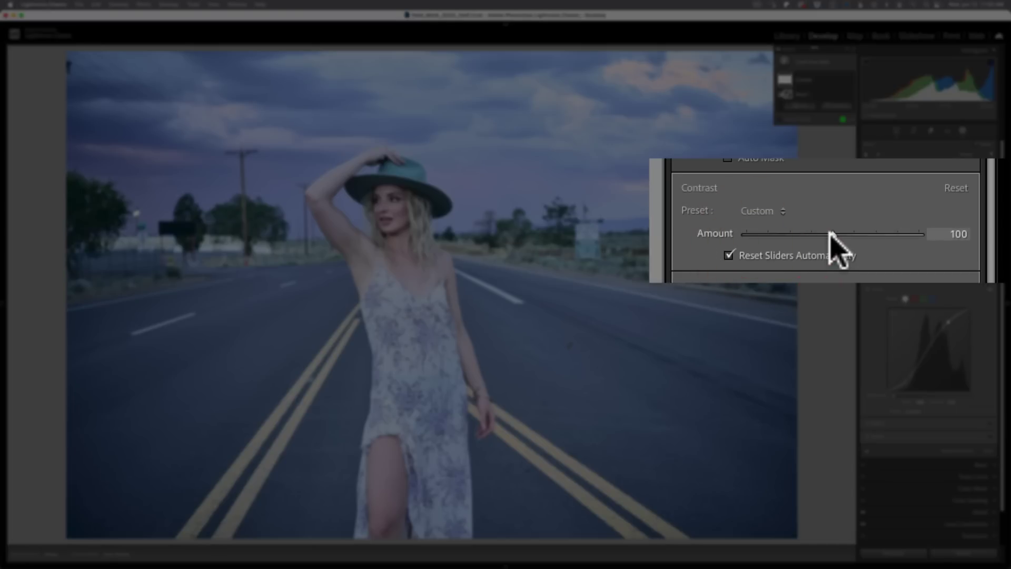
drag(831, 235, 865, 236)
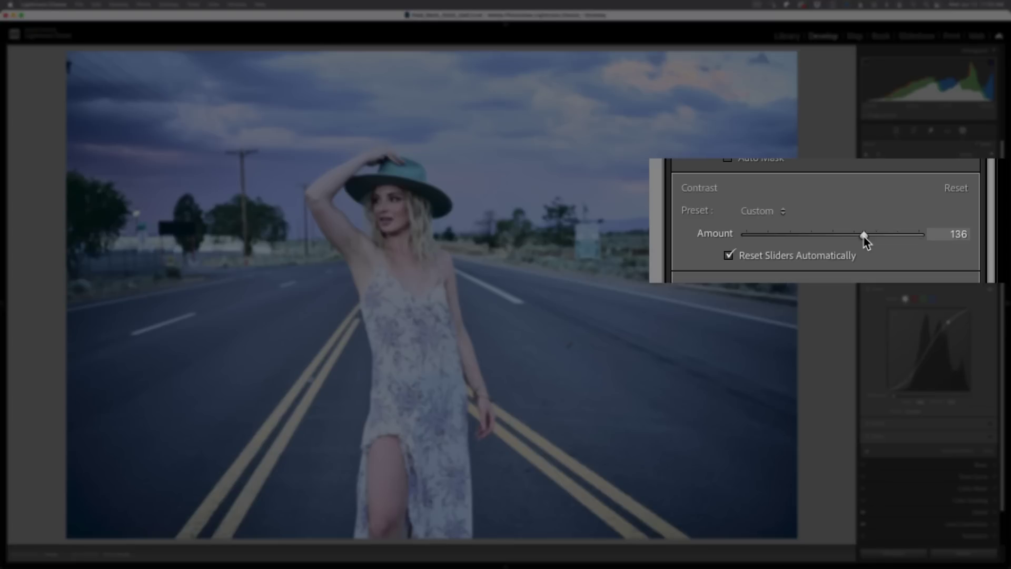
drag(864, 236, 790, 235)
drag(913, 226, 916, 227)
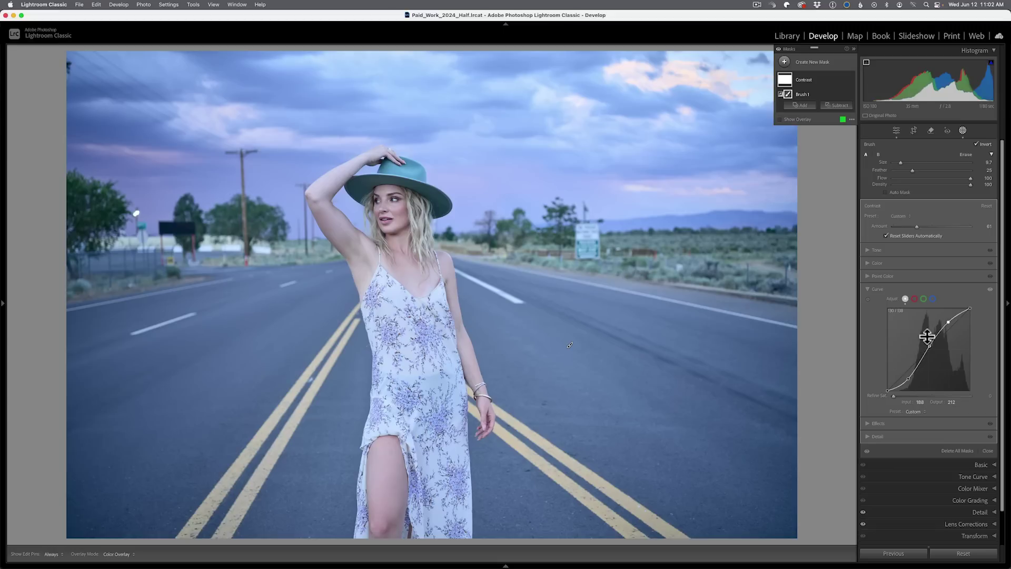
Step: Switch to Photoshop and examine the blend mode and opacity of the Global Contrast layer
key(super+Tab)
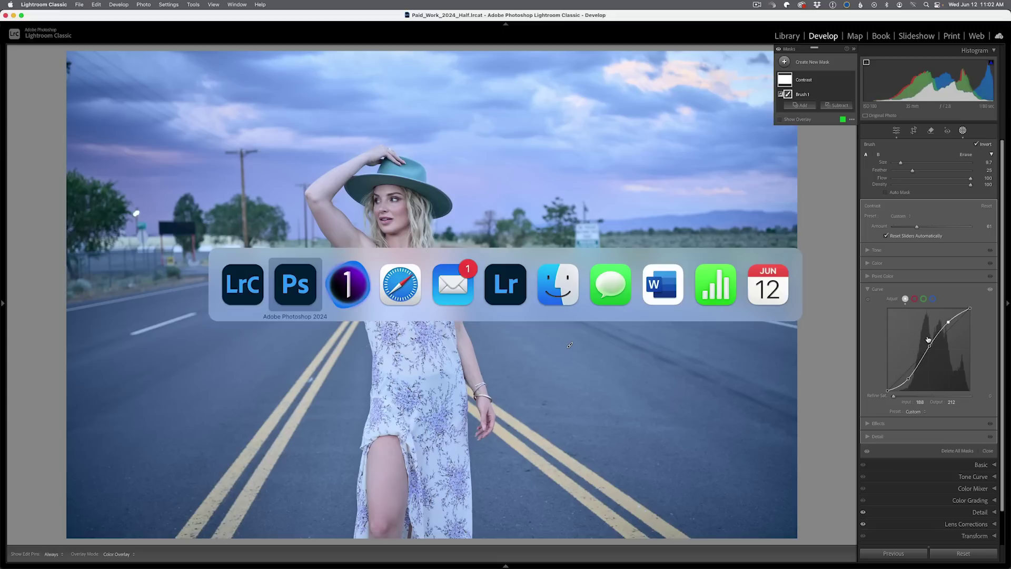
click(164, 144)
mouse_move(105, 77)
mouse_down()
mouse_move(132, 71)
mouse_move(121, 81)
mouse_up()
click(135, 71)
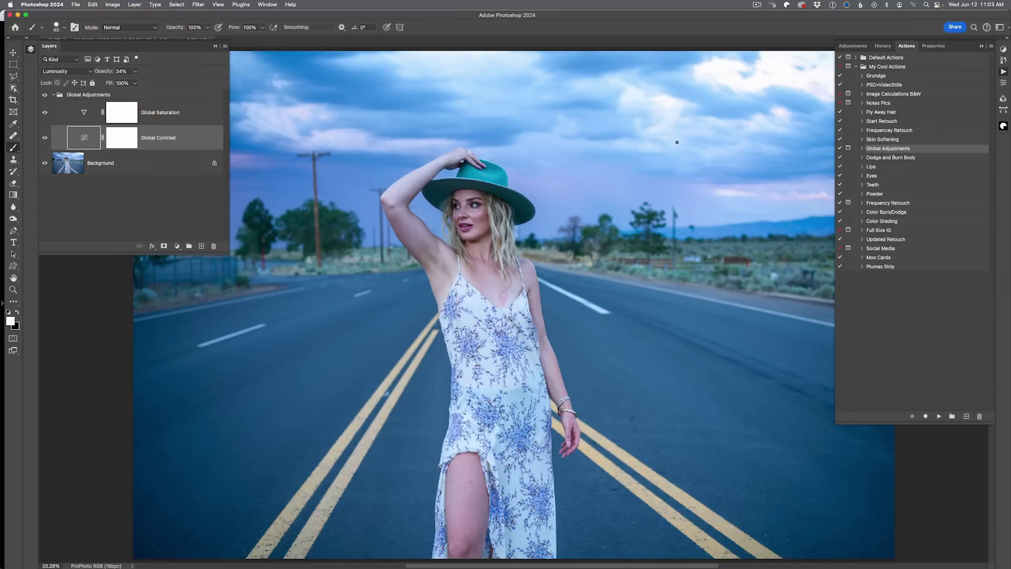
Step: Return to Lightroom Classic, duplicate the Contrast mask and rename the copy Saturation
key(super+Tab)
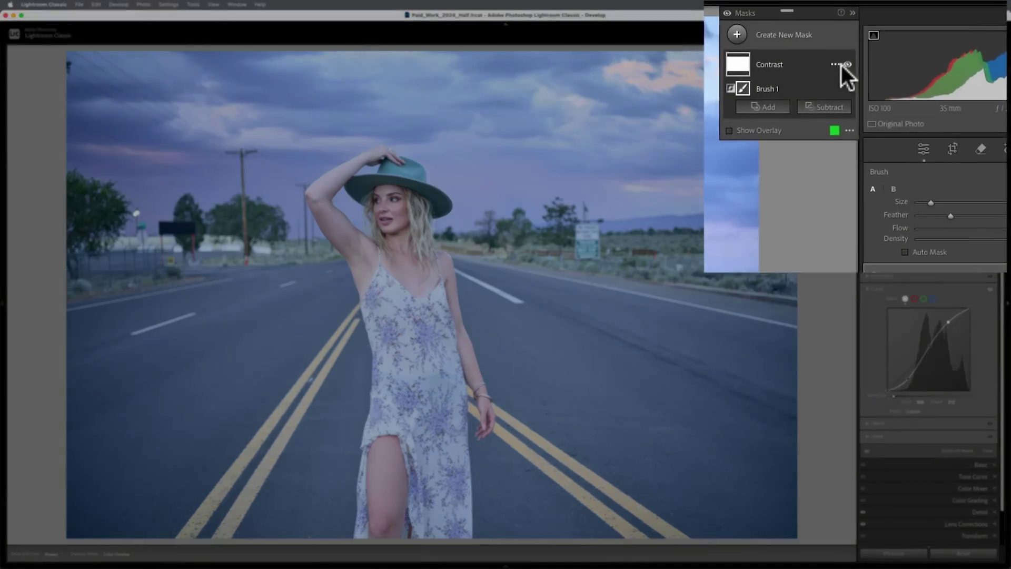
click(841, 65)
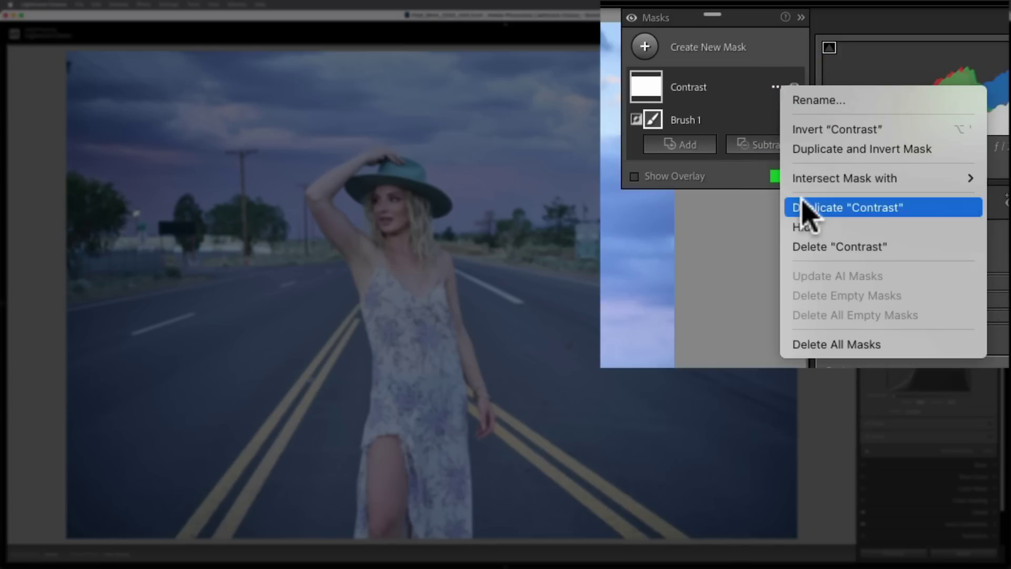
click(857, 135)
double_click(809, 80)
text(Saturation)
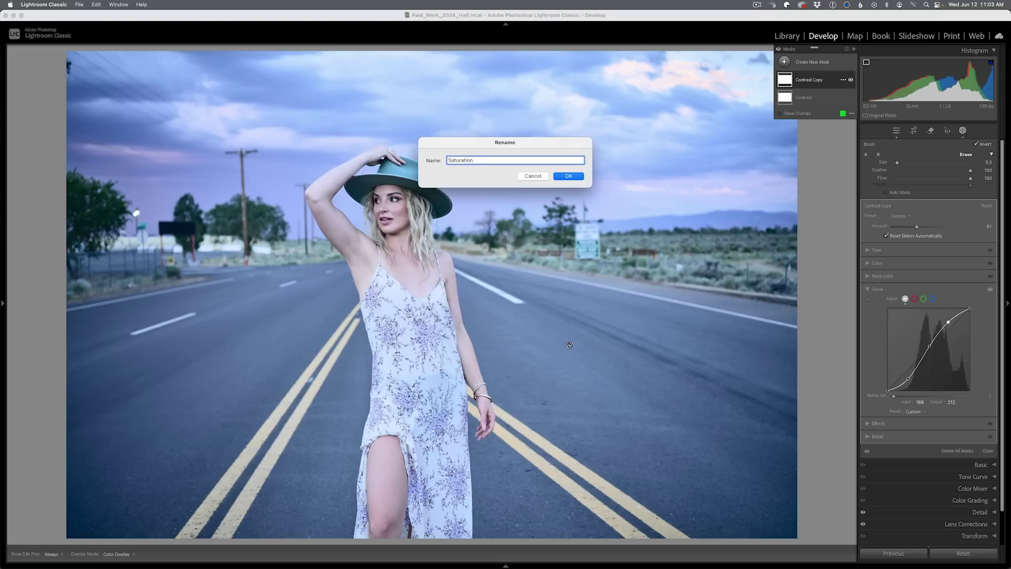
click(569, 176)
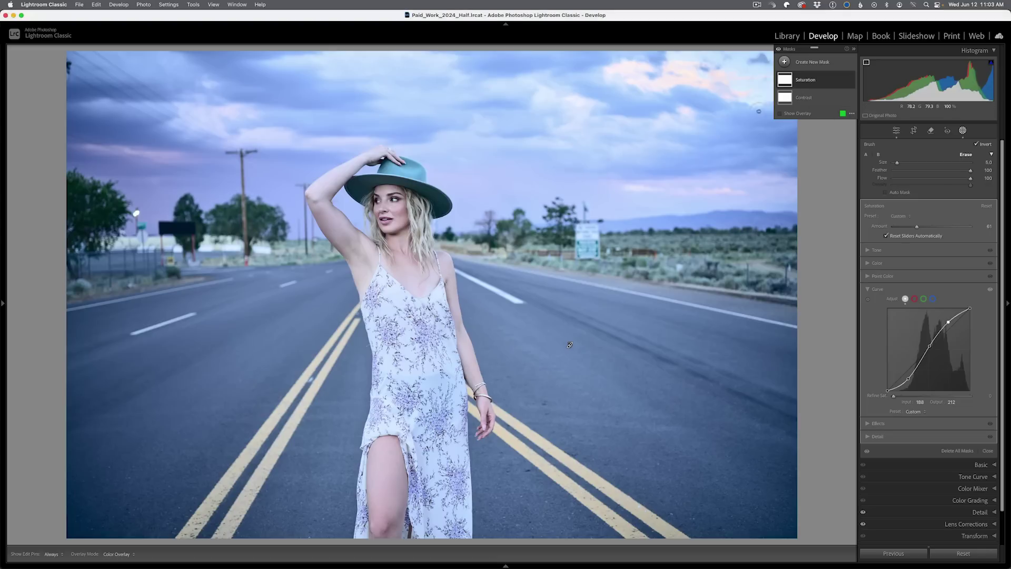
Step: Reset the Saturation mask's Amount to 100 and its curve to linear
double_click(917, 226)
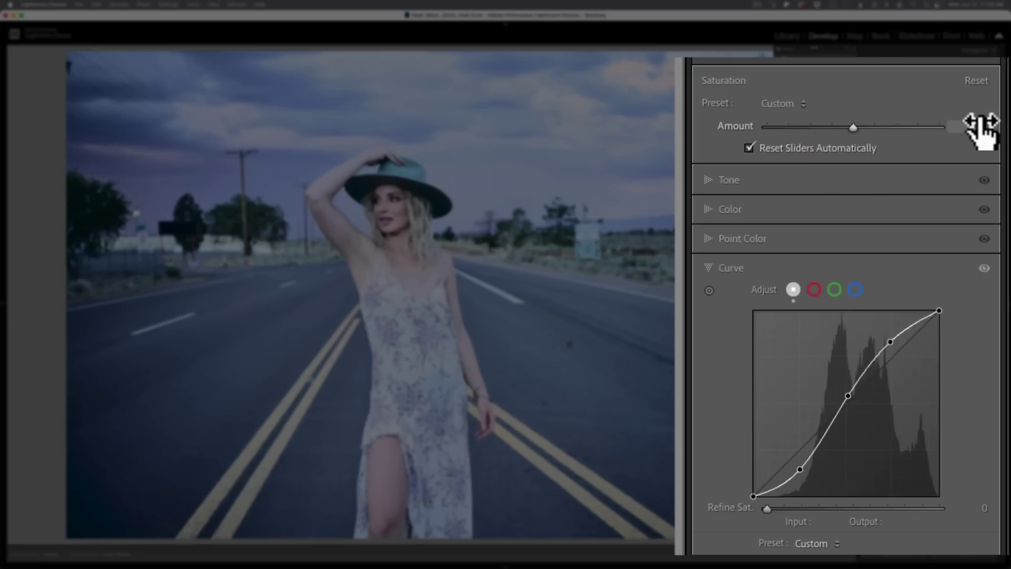
key(alt)
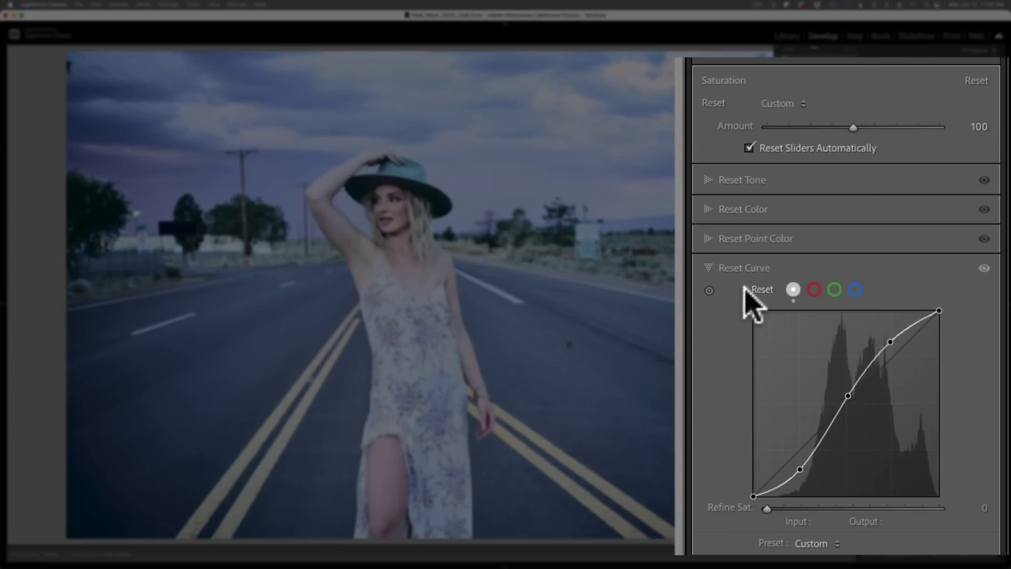
click(763, 292)
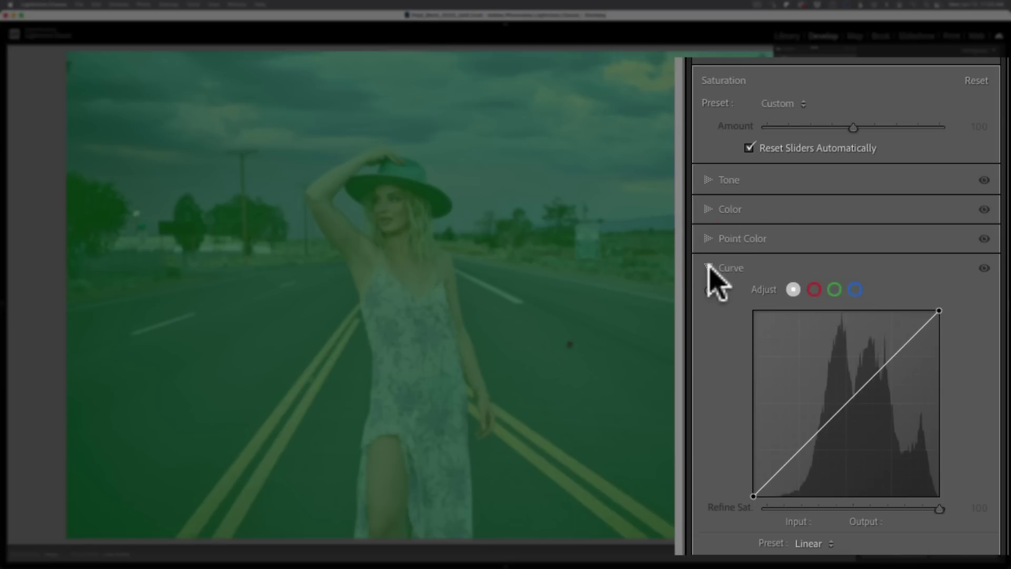
click(709, 270)
Step: Raise Saturation to 60 in the Saturation mask's color adjustments
click(710, 212)
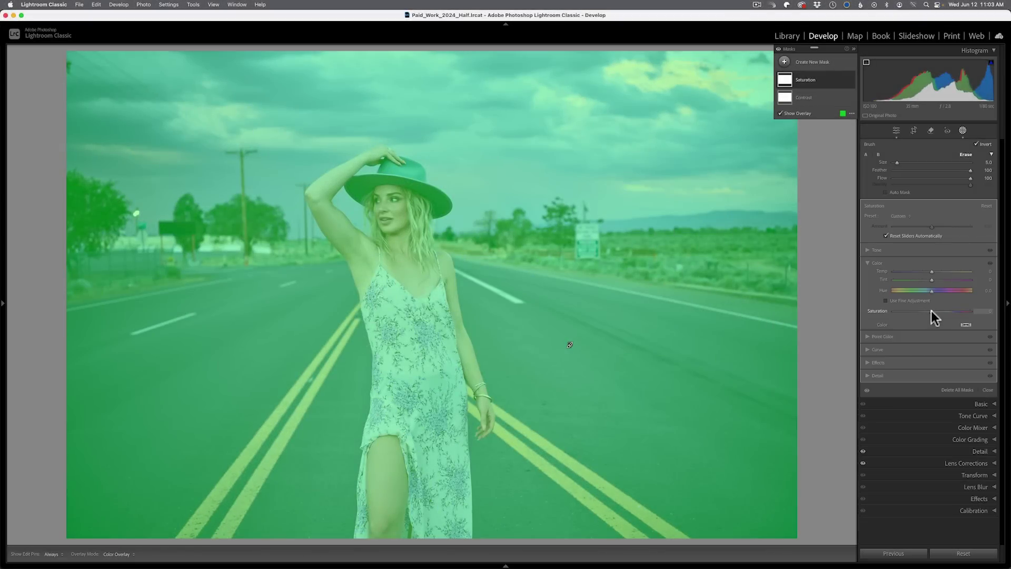
drag(931, 311, 946, 311)
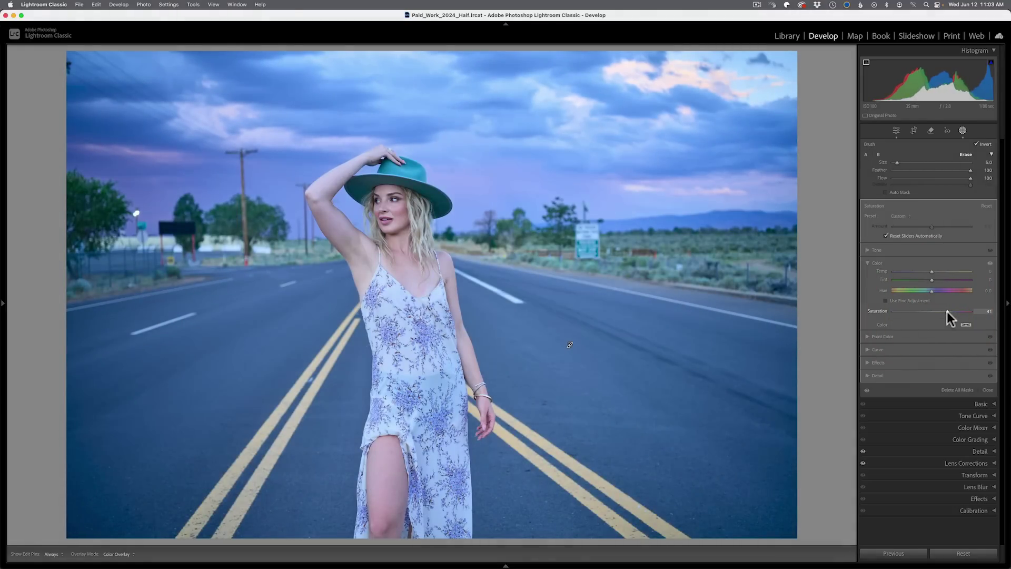
drag(953, 312, 956, 314)
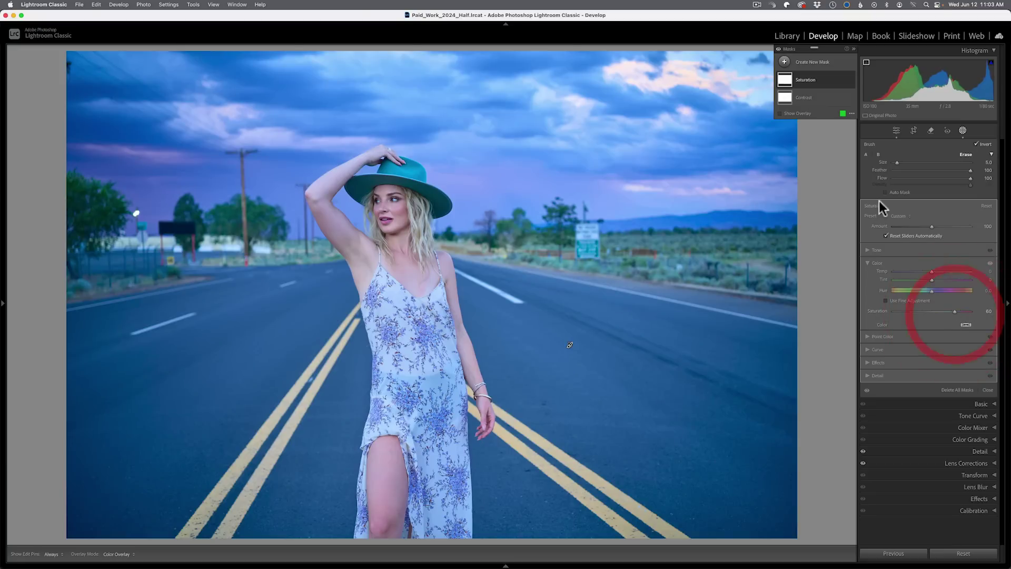
Step: Compare the photo with the Saturation and Contrast masks off and on, and set the Saturation mask's Amount to 67
click(851, 80)
click(851, 80)
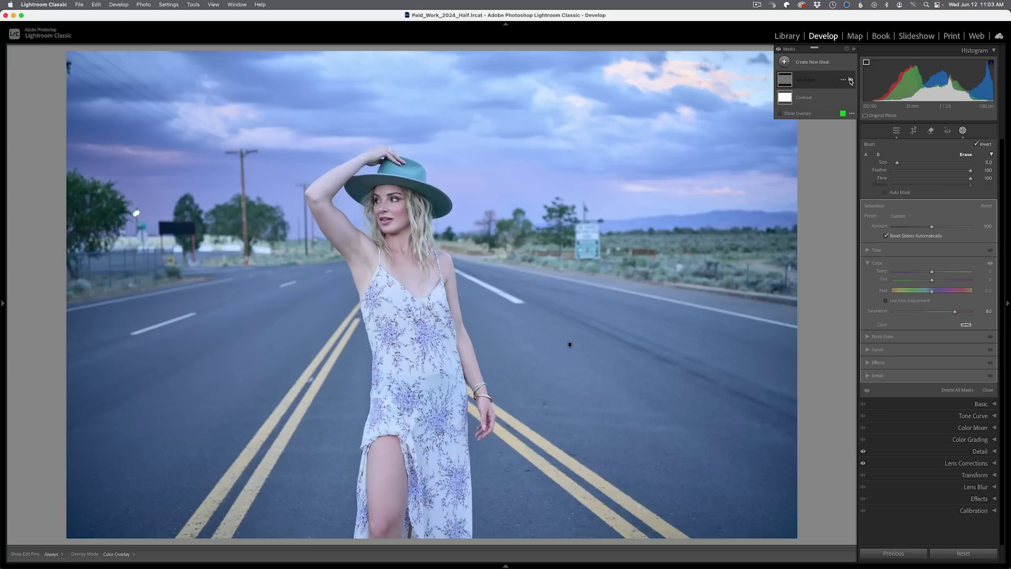
click(851, 98)
click(851, 98)
click(851, 98)
click(850, 98)
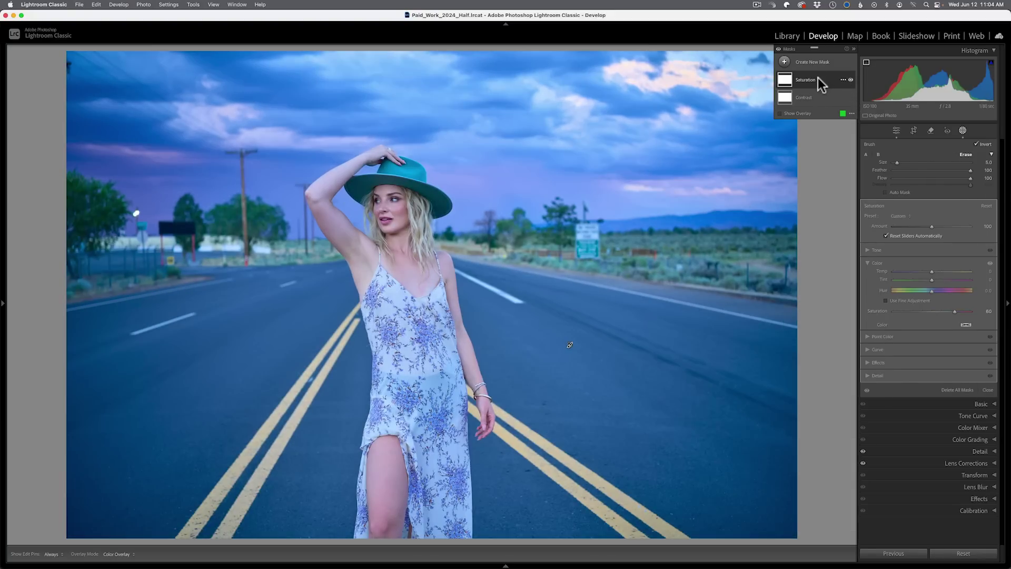
drag(933, 227, 920, 228)
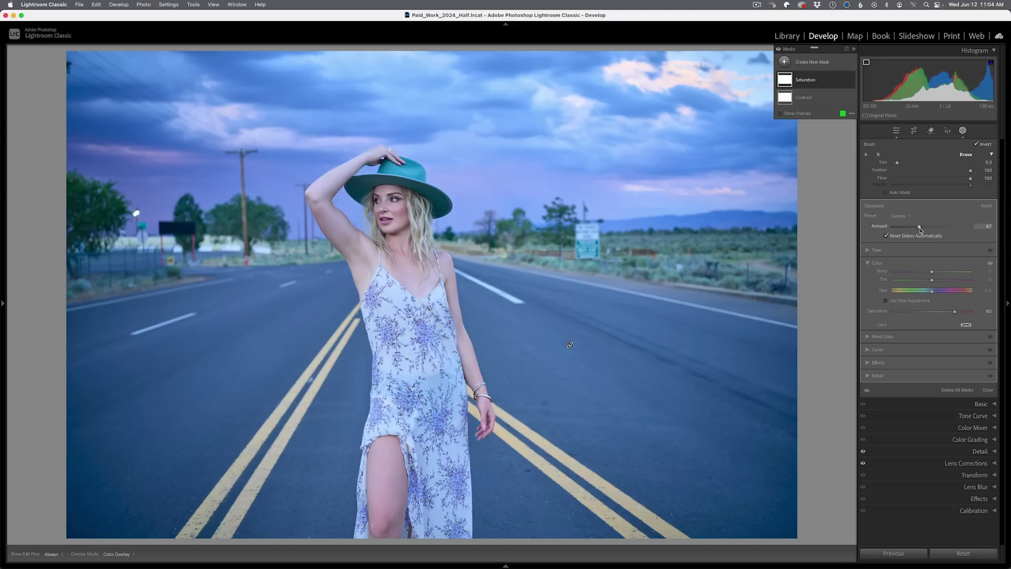
Step: Switch to Adobe Lightroom with the firefighter photo
key(super+Tab)
key(super+Tab)
key(super+Tab)
key(super+Tab)
key(super+Tab)
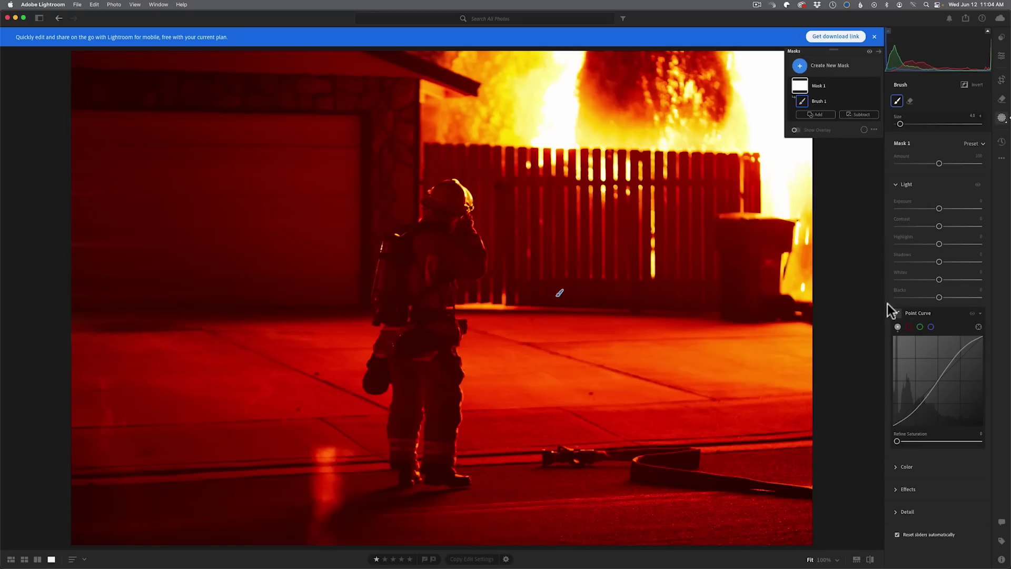
Step: Rename the inverted brush mask on the firefighter photo as Contrast
double_click(818, 86)
text(con)
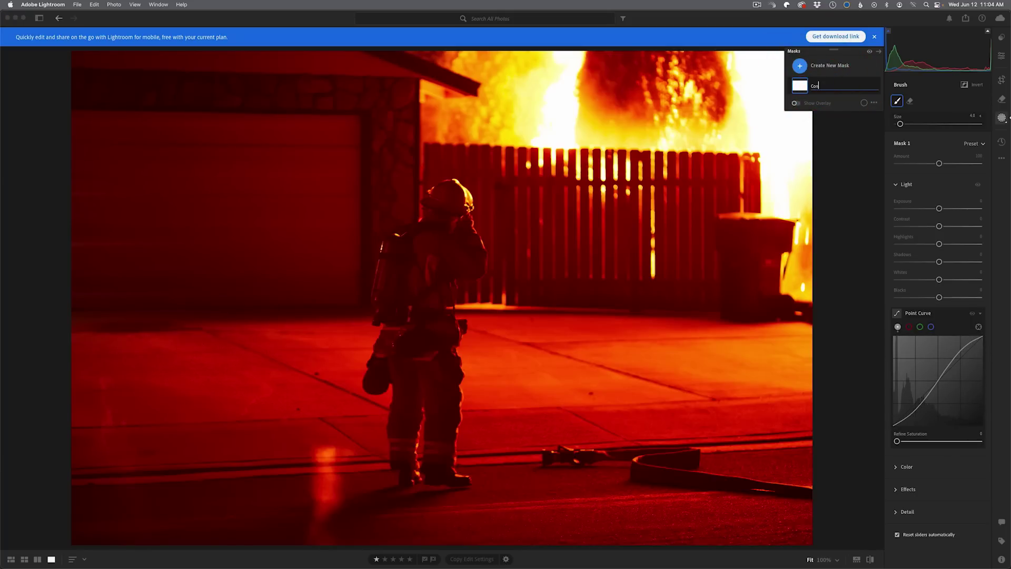
text(trast)
key(Return)
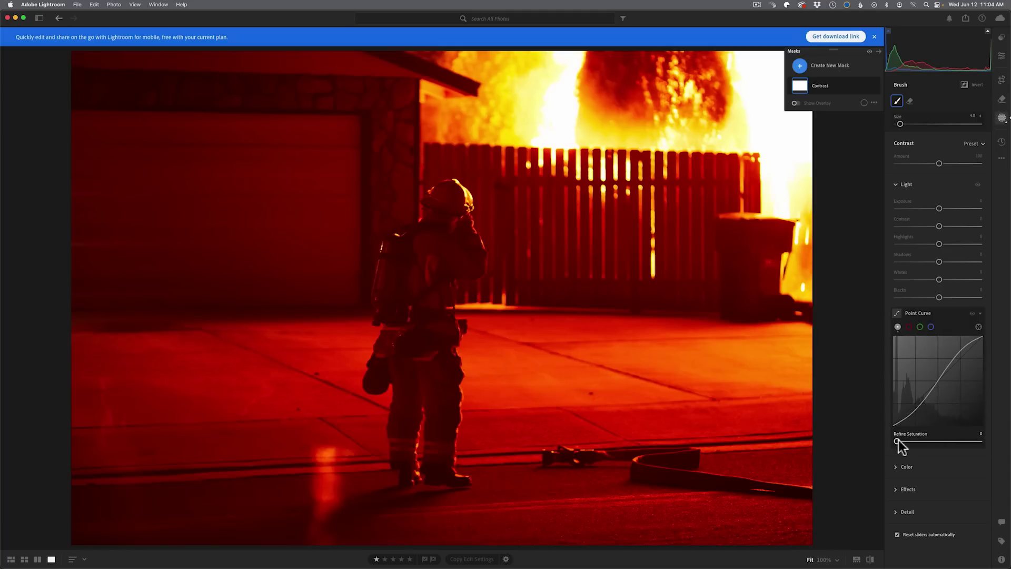
Step: Set Refine Saturation to 100 on the Contrast mask's point curve and compare the photo with the mask off and on
drag(901, 443, 995, 449)
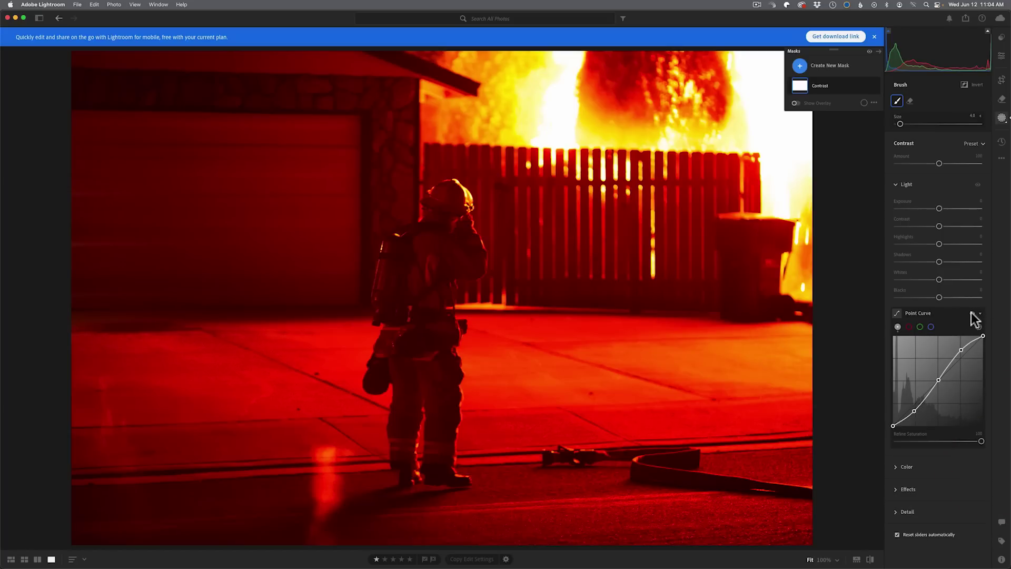
click(877, 85)
click(877, 85)
click(876, 85)
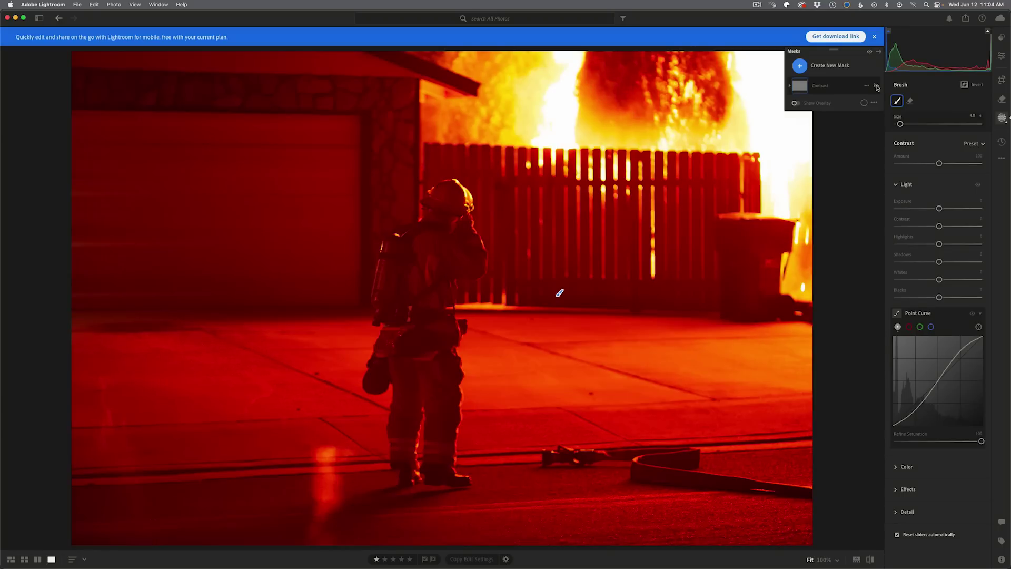
click(876, 85)
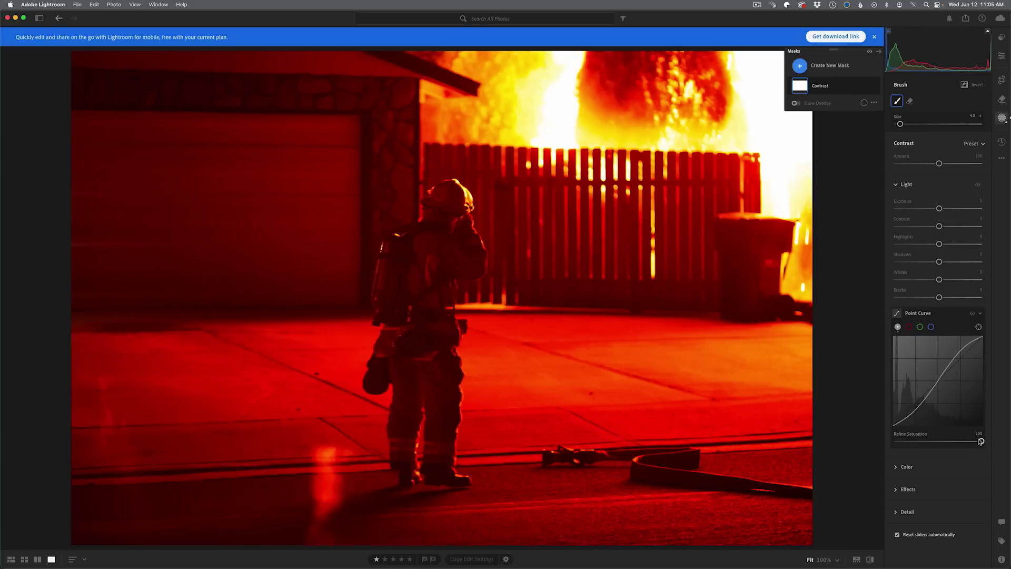
Step: Set the Contrast mask's Refine Saturation to 0 and switch to Lightroom Classic with the photo of the woman on the road
mouse_move(980, 441)
mouse_down()
mouse_move(877, 433)
mouse_move(958, 437)
mouse_move(858, 436)
mouse_move(991, 438)
mouse_move(797, 449)
mouse_up()
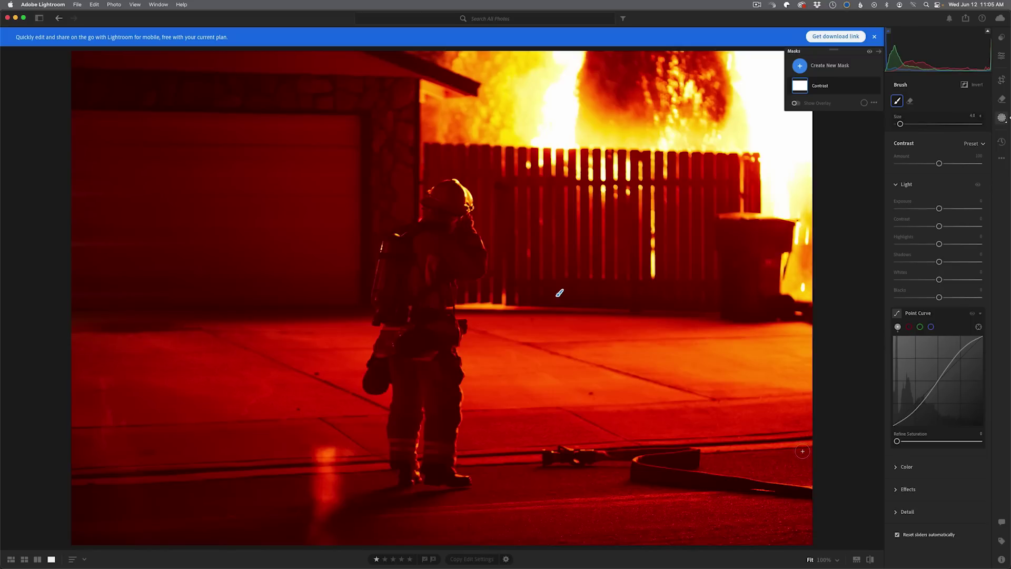
key(super+Tab)
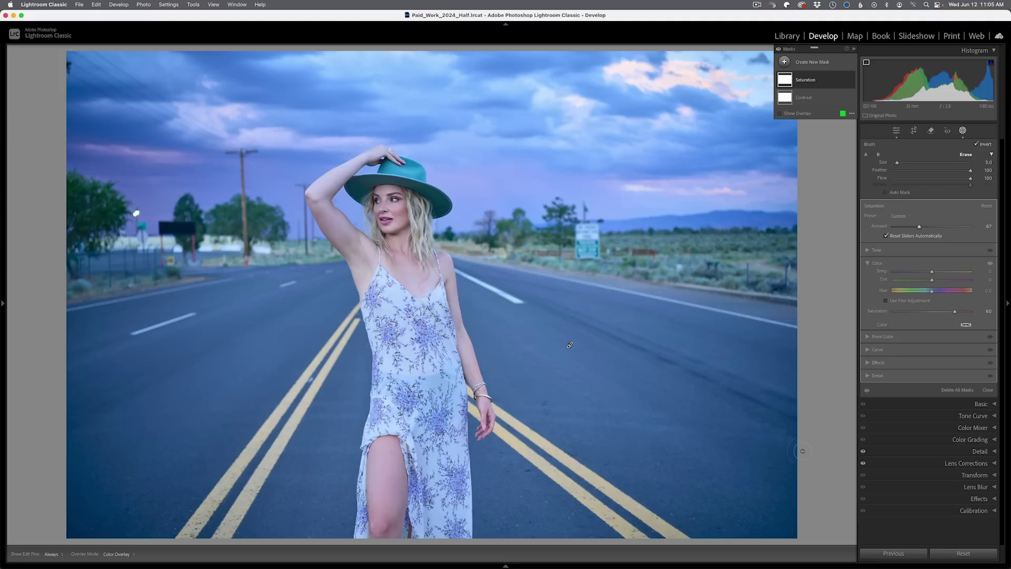